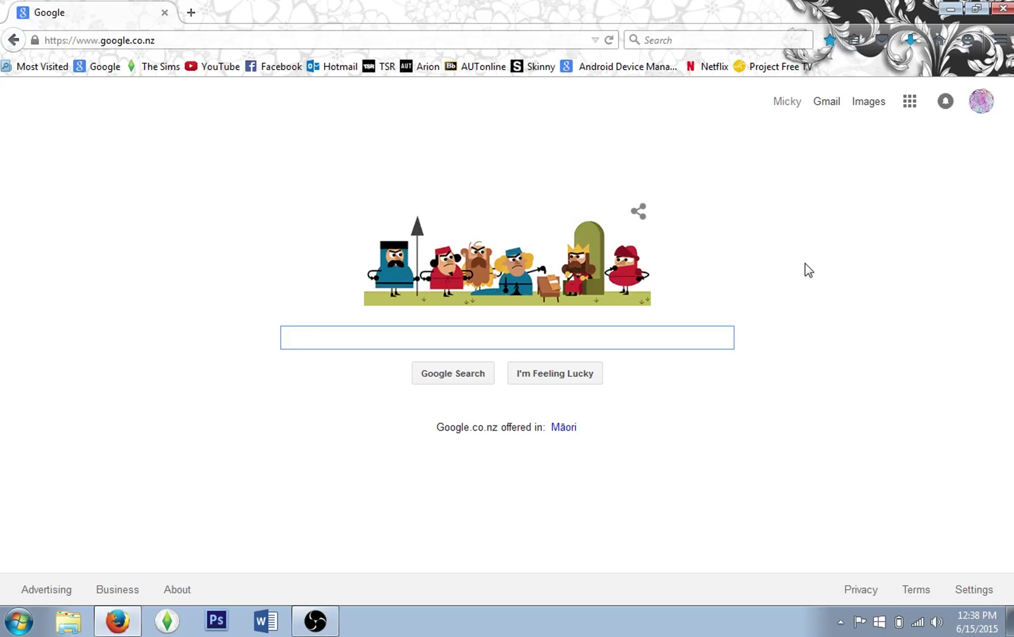
Step: Search Google for 'winzip' and open the official WinZip for Windows, Mac and Mobile page
{"action": "key", "text": "Return"}
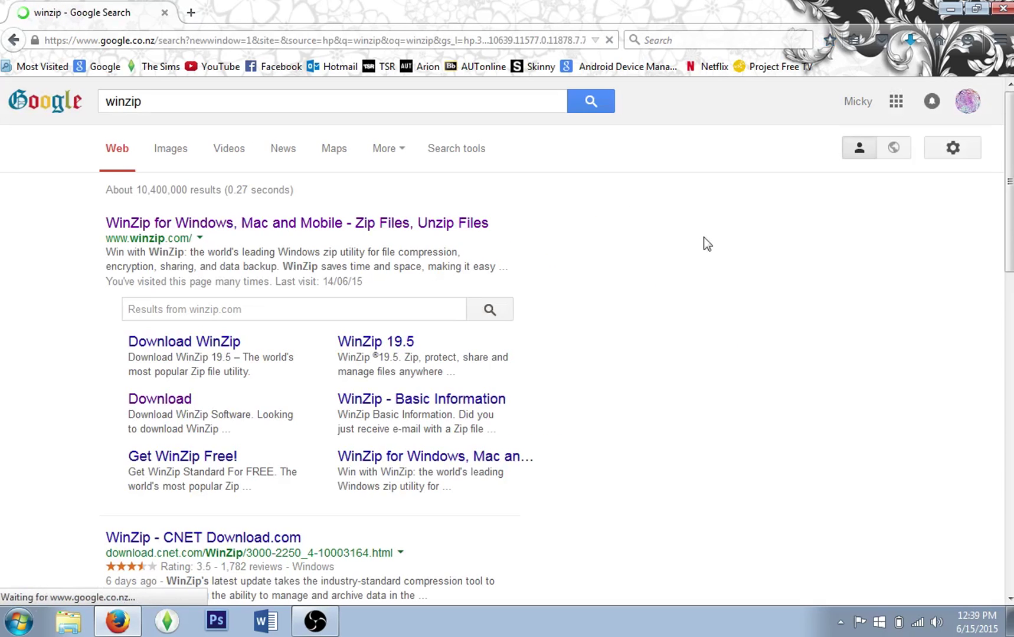
{"action": "left_click", "coordinate": [265, 223]}
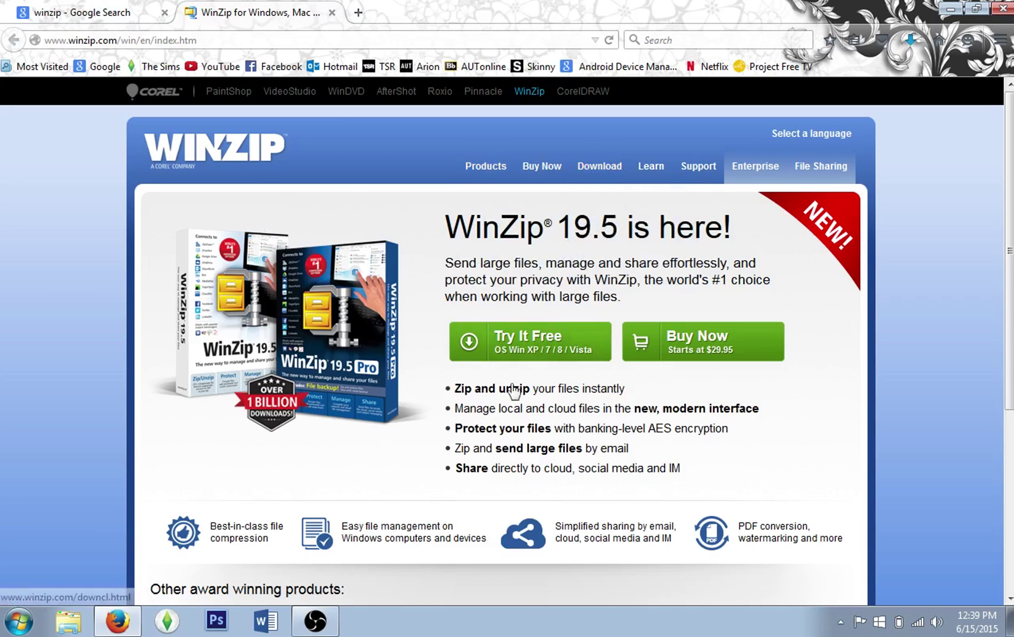
Step: Start the free WinZip trial download via Try It Free, then open a blank new tab
{"action": "left_click", "coordinate": [549, 354]}
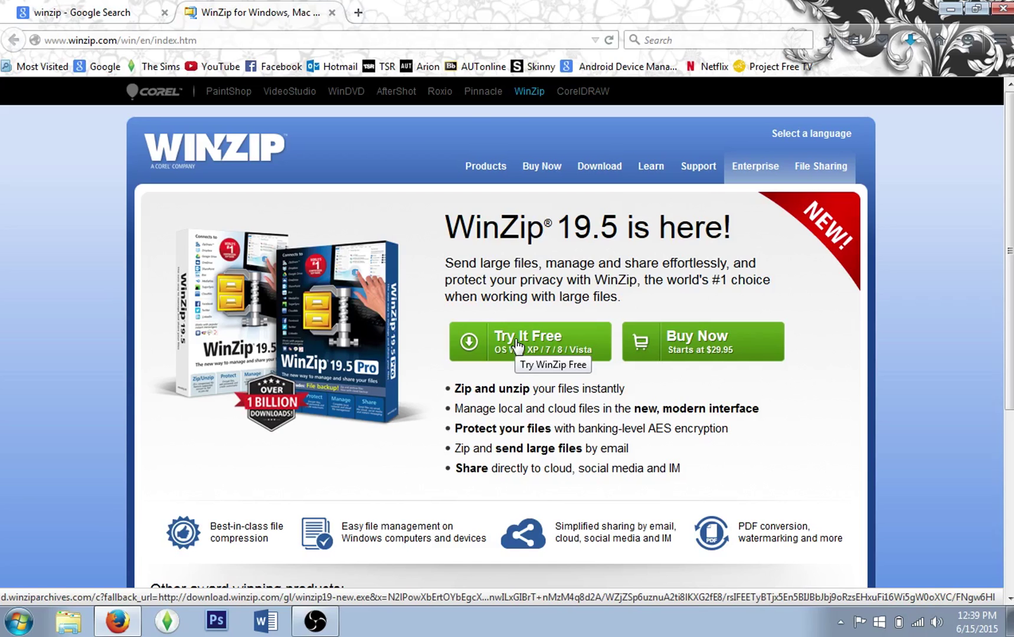
{"action": "left_click", "coordinate": [515, 345]}
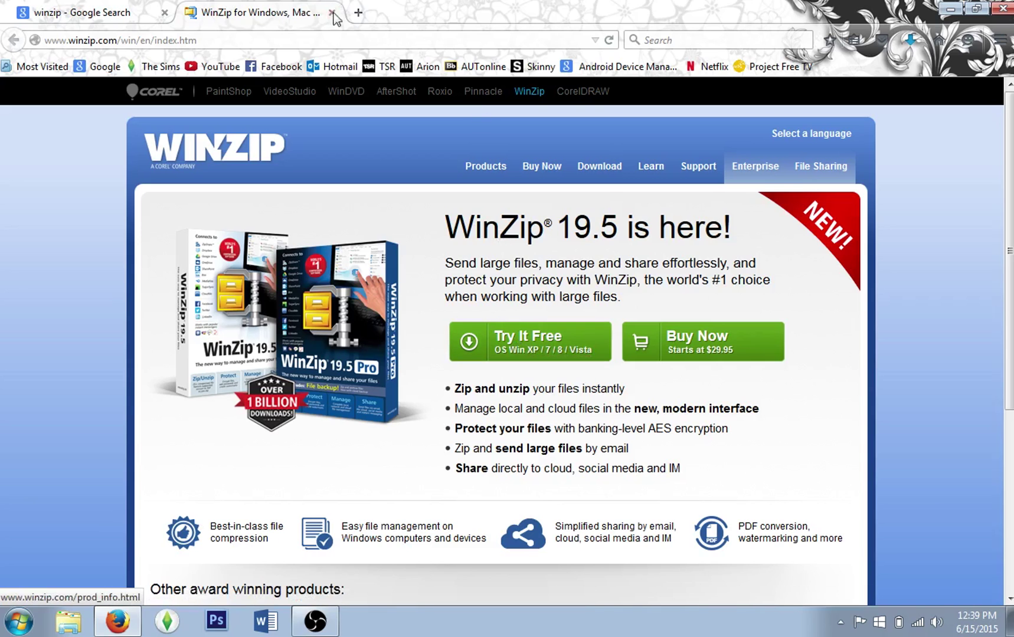
{"action": "key", "text": "ctrl+t"}
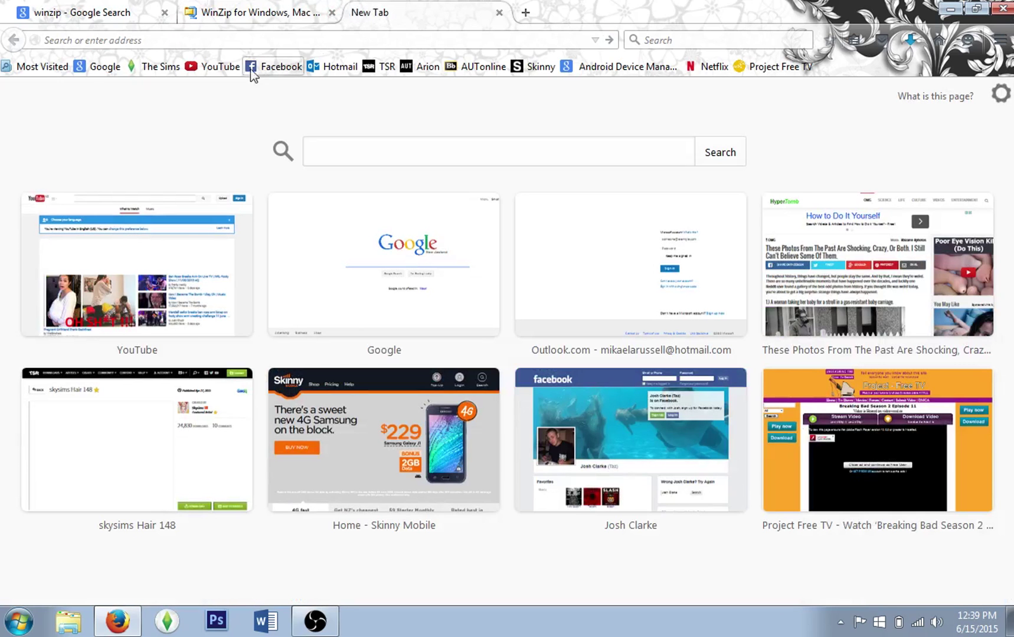
Step: Download Alesso_Runaway.package (Alesso - Runaway hair) from The Sims Resource's Sims 4 Hair listings
{"action": "left_click", "coordinate": [383, 67]}
{"action": "mouse_move", "coordinate": [319, 105]}
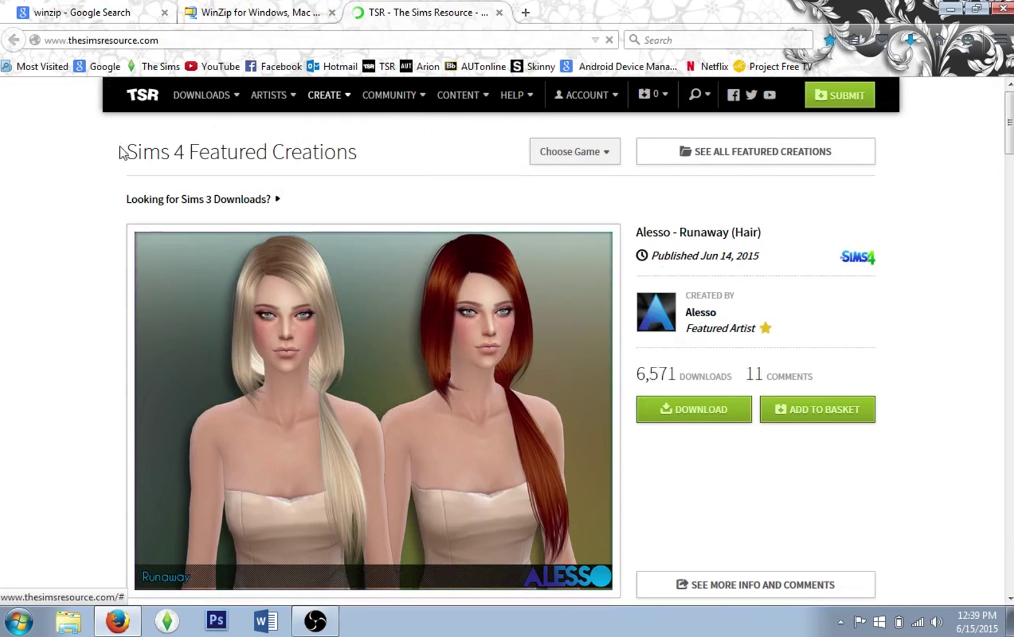
{"action": "mouse_move", "coordinate": [199, 97]}
{"action": "mouse_move", "coordinate": [199, 124]}
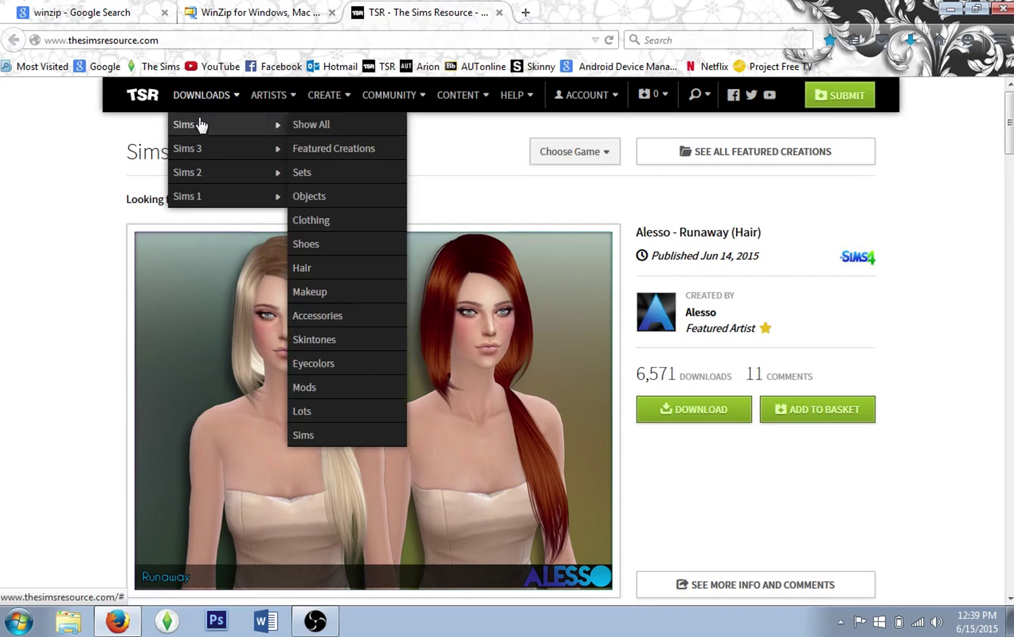
{"action": "left_click", "coordinate": [327, 269]}
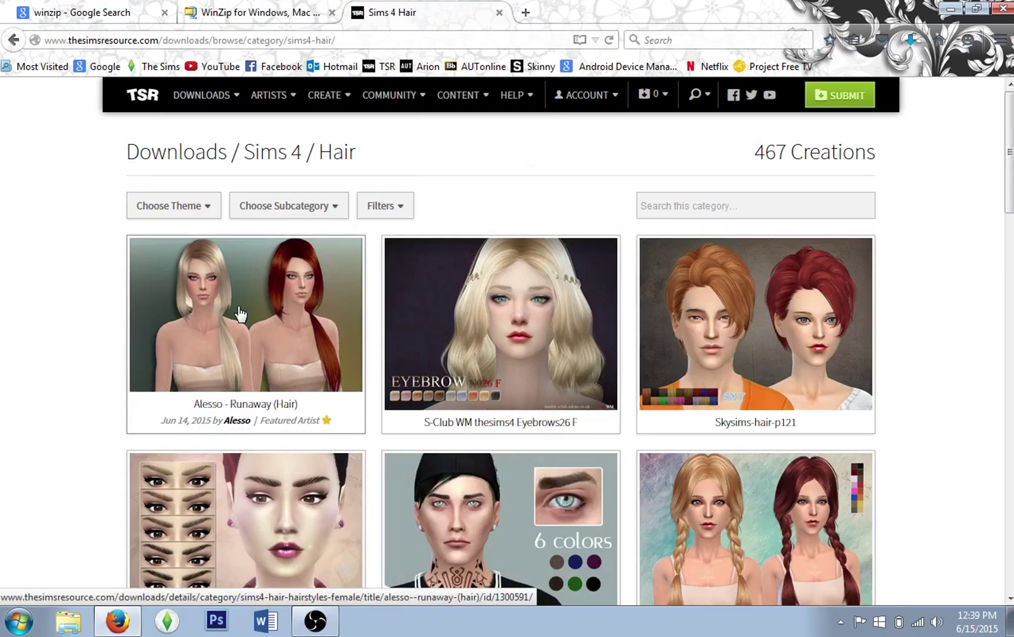
{"action": "left_click", "coordinate": [239, 313]}
{"action": "scroll", "coordinate": [81, 375], "scroll_direction": "down", "scroll_amount": 5}
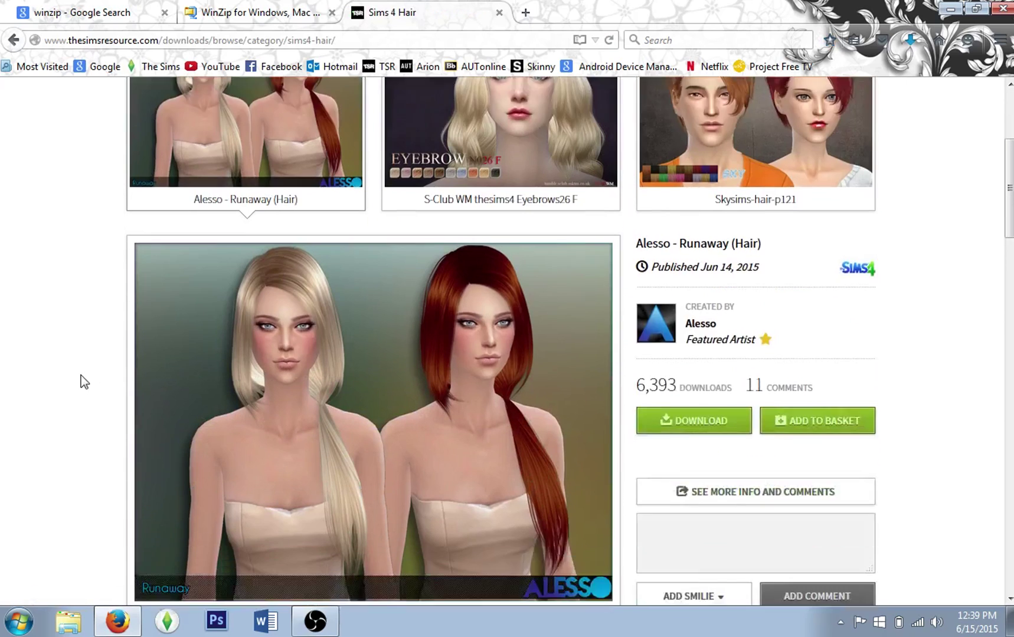
{"action": "left_click", "coordinate": [708, 376]}
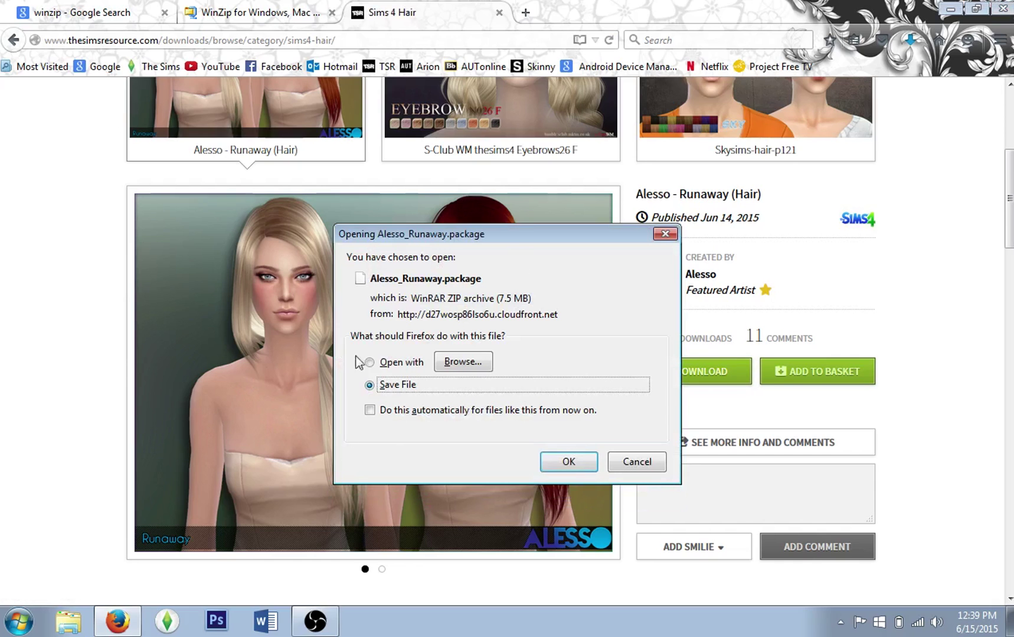
{"action": "left_click", "coordinate": [568, 461]}
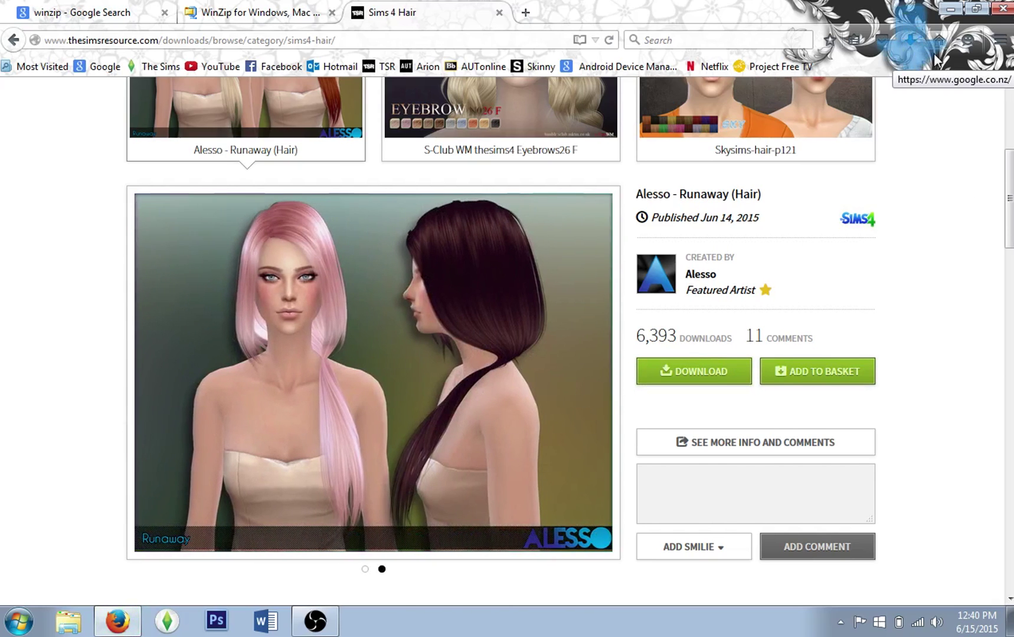
Step: In Explorer's Downloads, drag the Aveira package out and move Alesso_Runaway.package onto the desktop
{"action": "left_click", "coordinate": [950, 9]}
{"action": "key", "text": "super"}
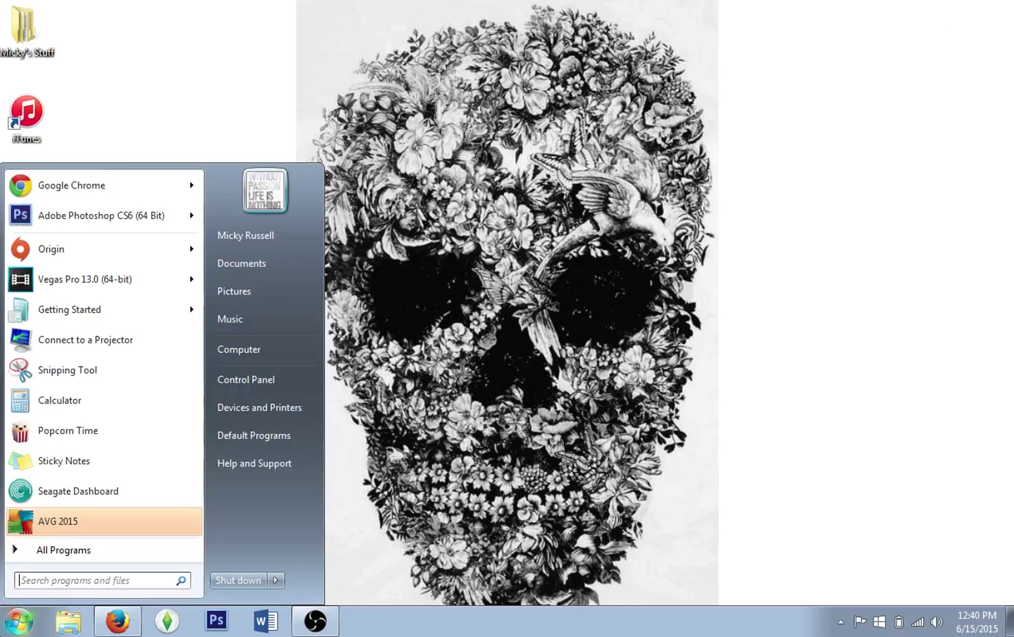
{"action": "key", "text": "super"}
{"action": "key", "text": "super+e"}
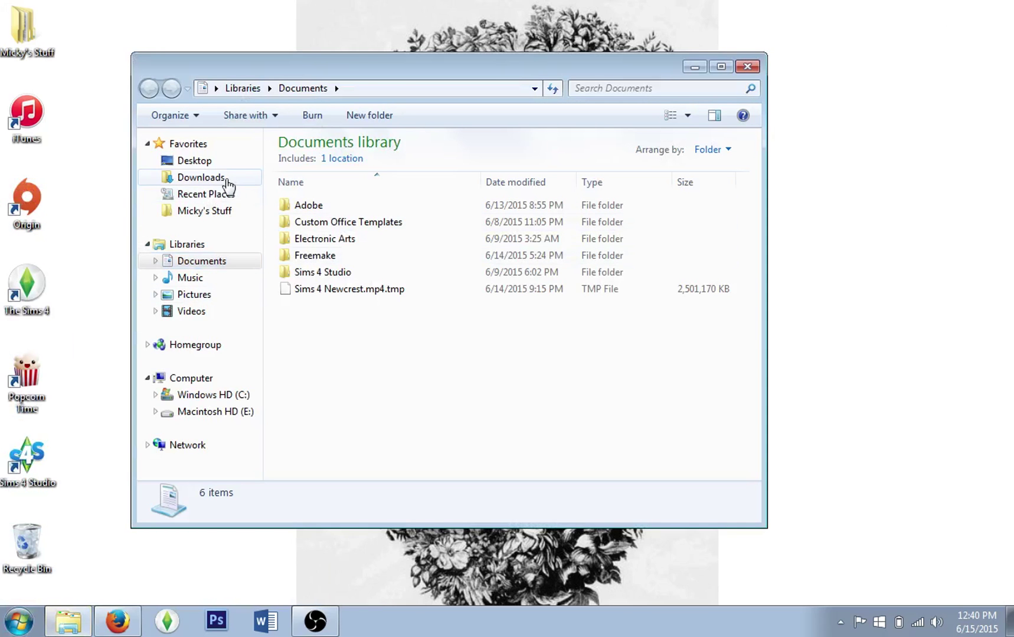
{"action": "left_click", "coordinate": [201, 177]}
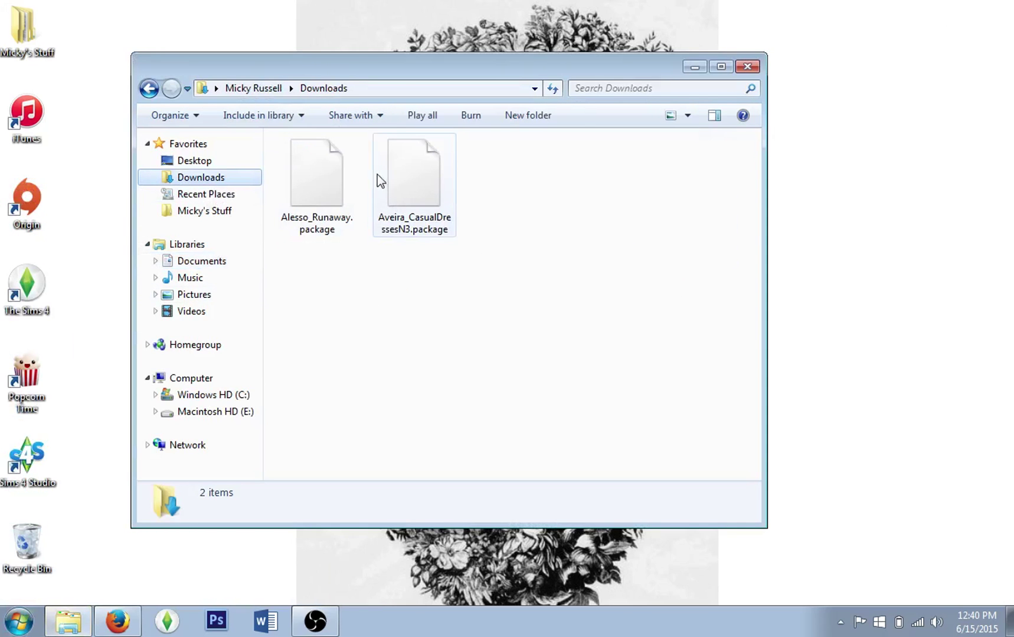
{"action": "left_click_drag", "start_coordinate": [381, 177], "coordinate": [27, 546]}
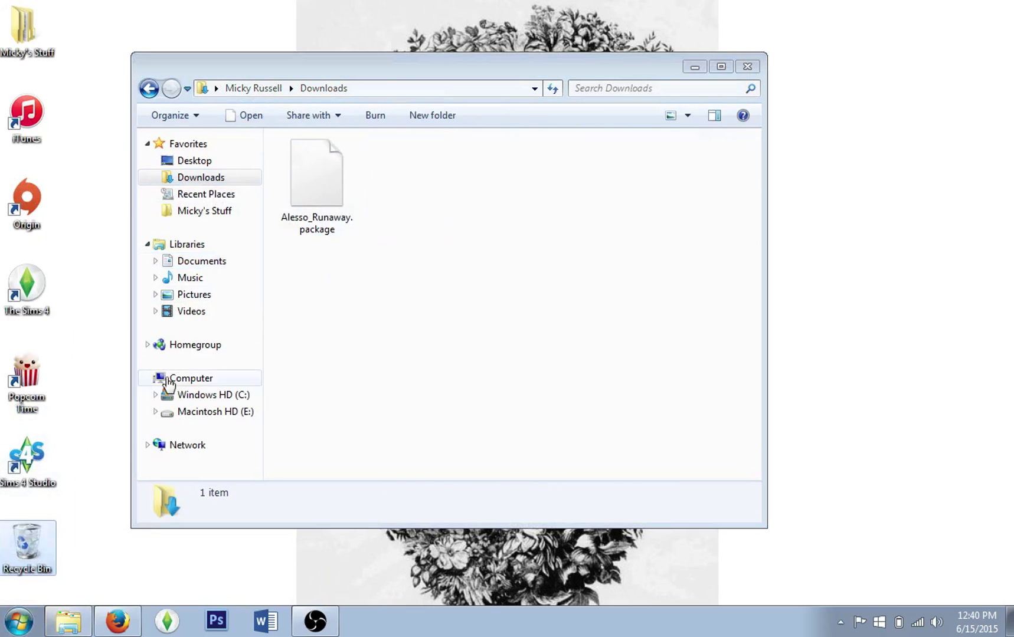
{"action": "left_click_drag", "start_coordinate": [324, 193], "coordinate": [885, 171]}
Step: Move Alesso_Runaway.package into Documents\Electronic Arts\The Sims 4\Mods, replacing the older copy
{"action": "left_click", "coordinate": [193, 264]}
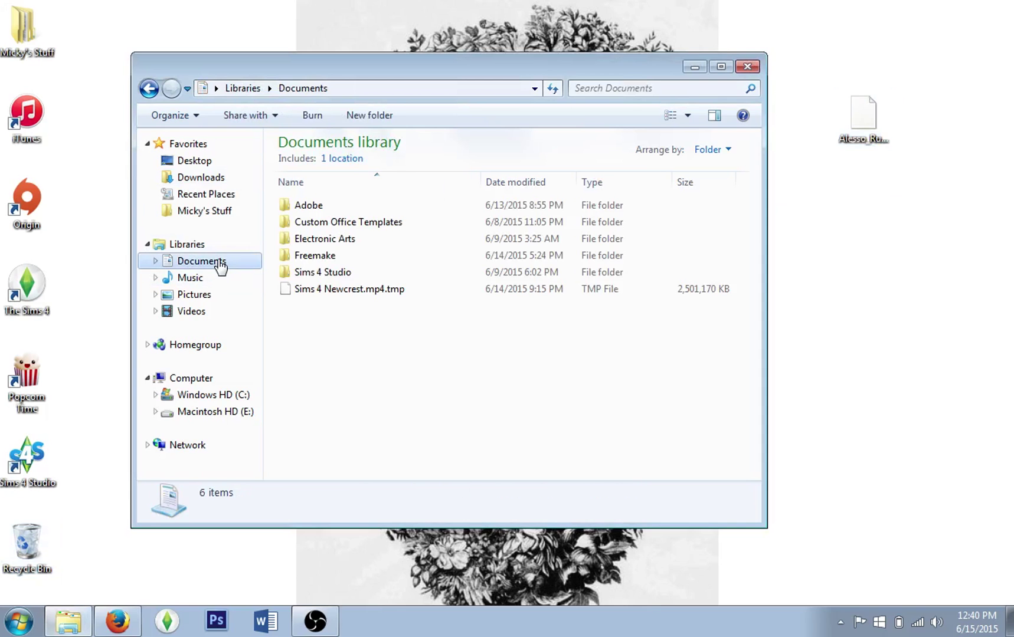
{"action": "double_click", "coordinate": [352, 241]}
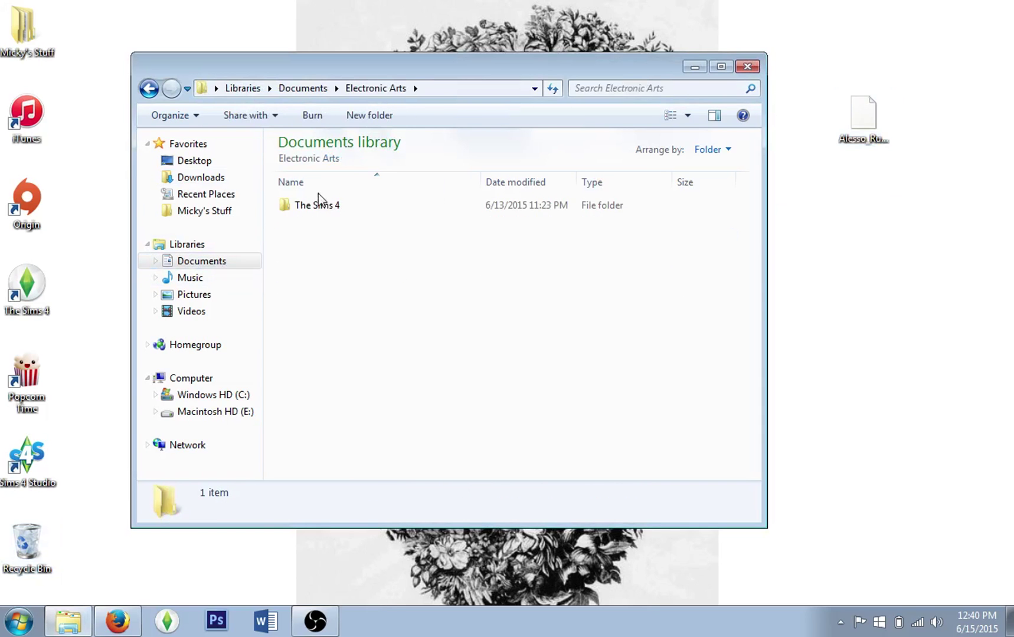
{"action": "double_click", "coordinate": [322, 205]}
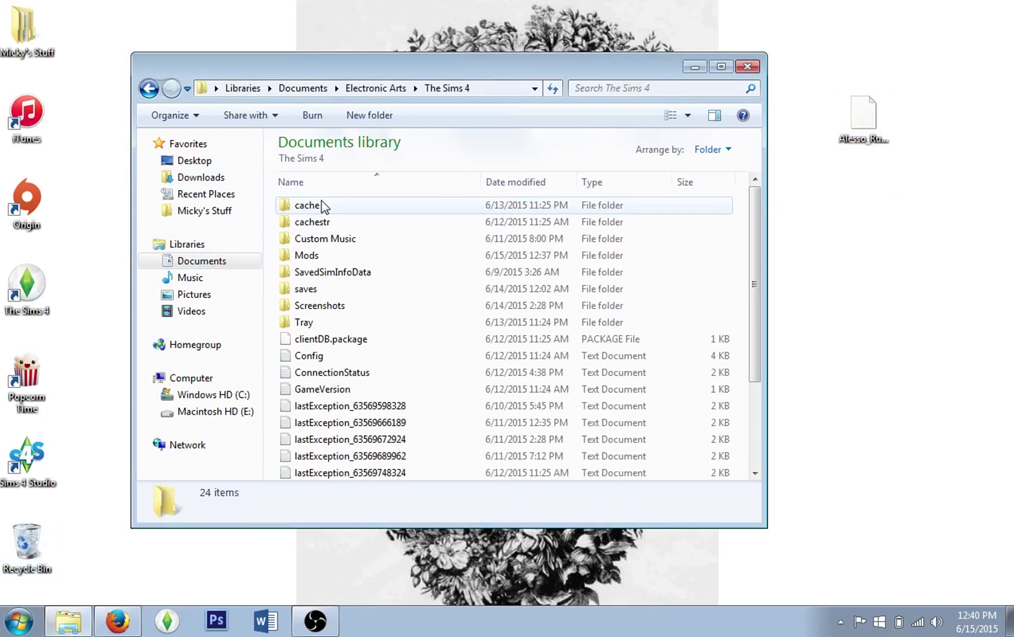
{"action": "double_click", "coordinate": [339, 259]}
{"action": "left_click_drag", "start_coordinate": [546, 66], "coordinate": [595, 68]}
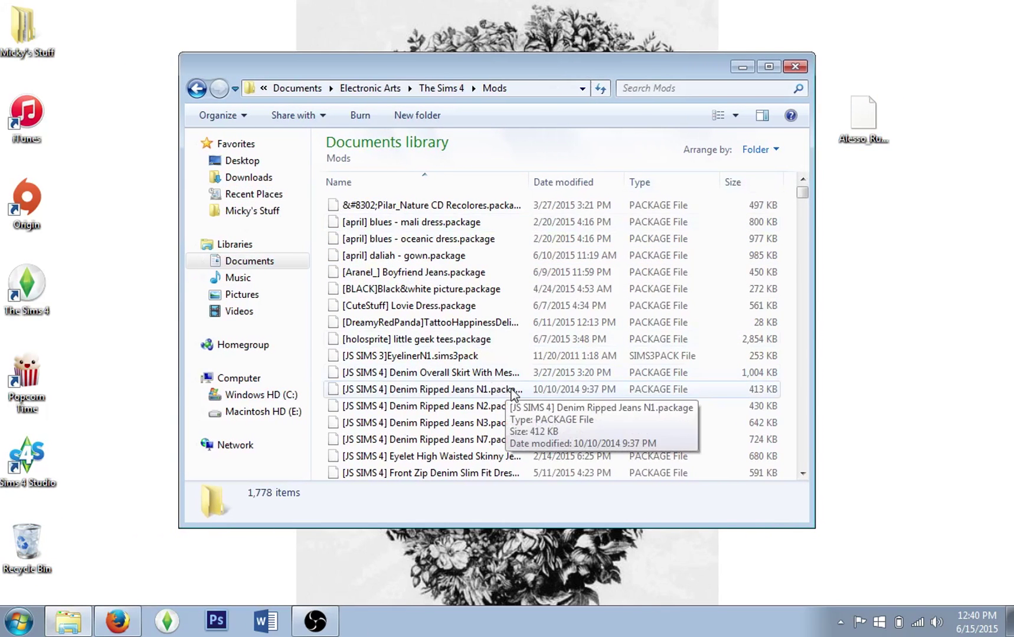
{"action": "left_click_drag", "start_coordinate": [847, 142], "coordinate": [442, 336]}
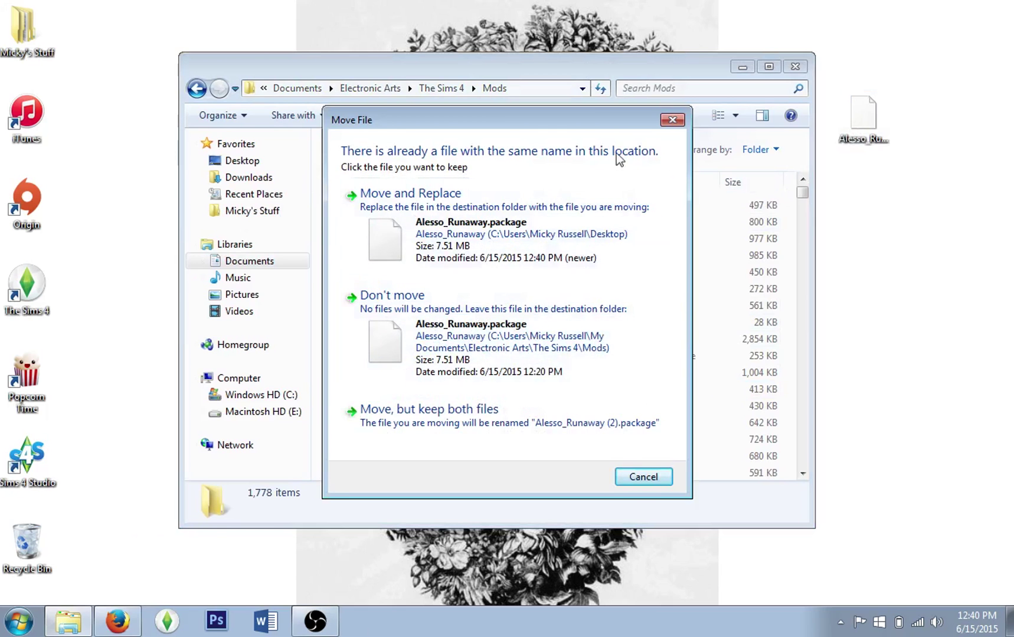
{"action": "left_click", "coordinate": [512, 224]}
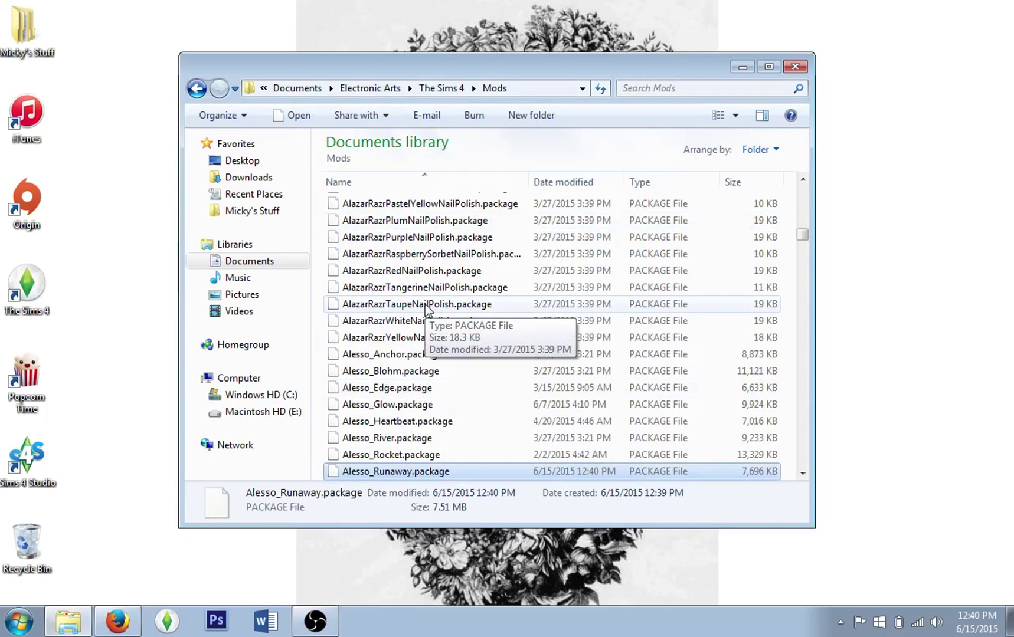
{"action": "left_click", "coordinate": [434, 88]}
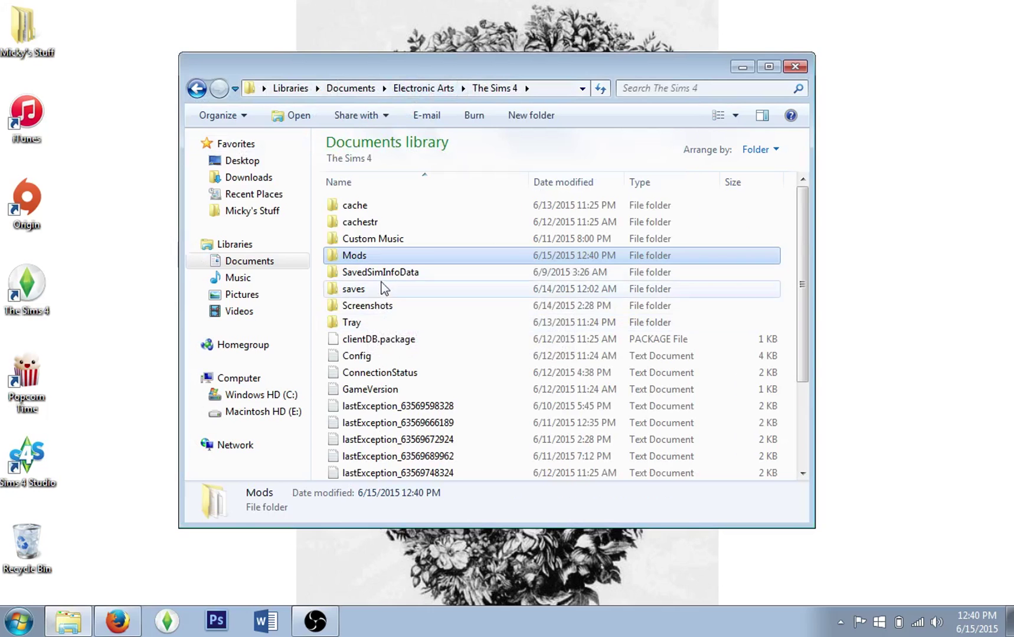
Step: View the Tray and Mods folders, then close Explorer and return to the Firefox hair page
{"action": "double_click", "coordinate": [354, 322]}
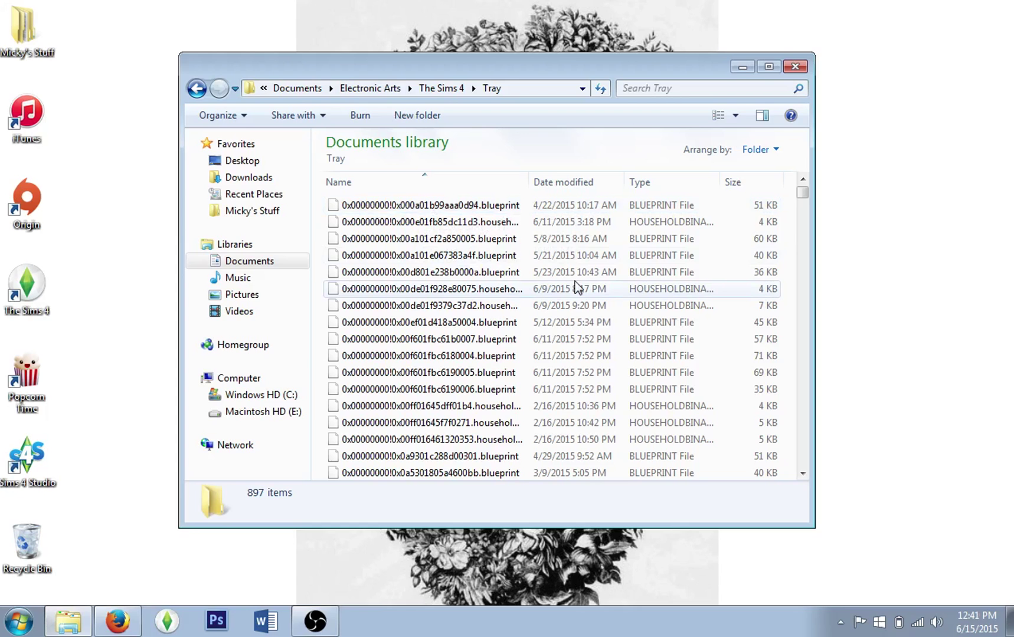
{"action": "left_click", "coordinate": [446, 89]}
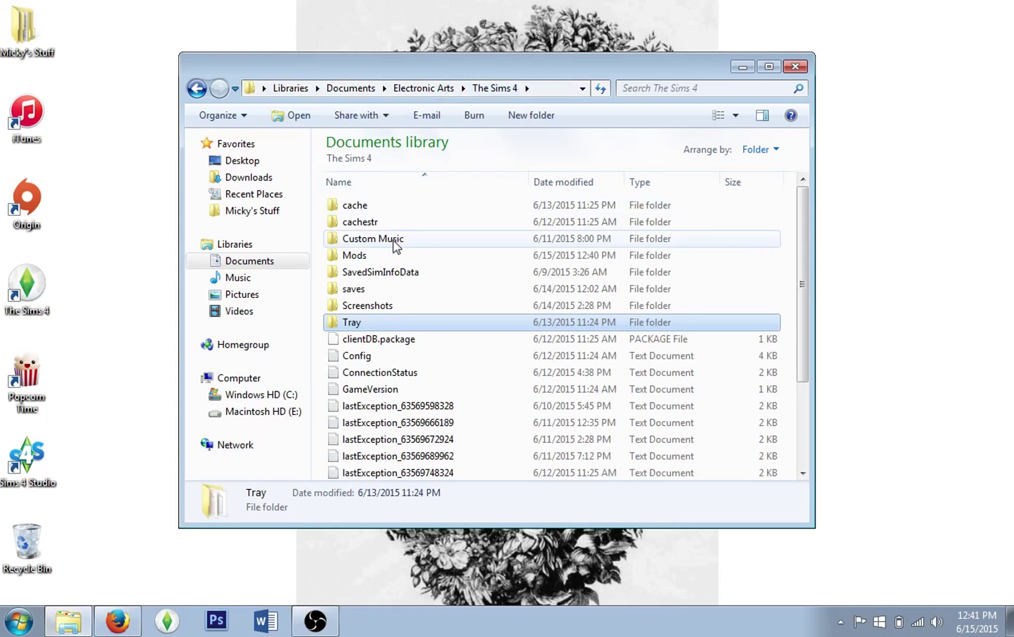
{"action": "left_click", "coordinate": [380, 256]}
{"action": "left_click", "coordinate": [383, 256]}
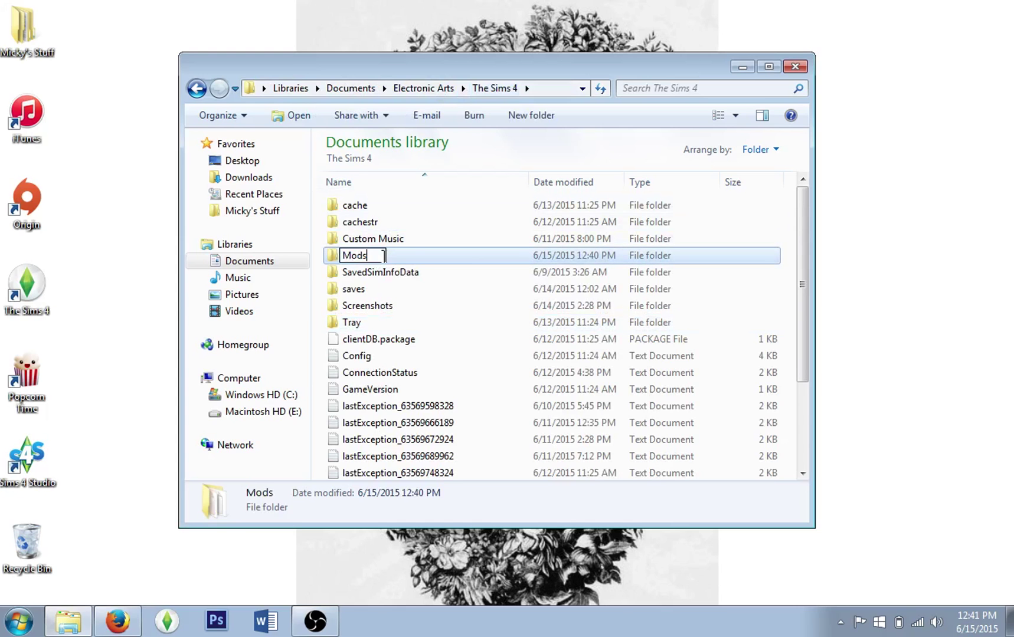
{"action": "double_click", "coordinate": [409, 256]}
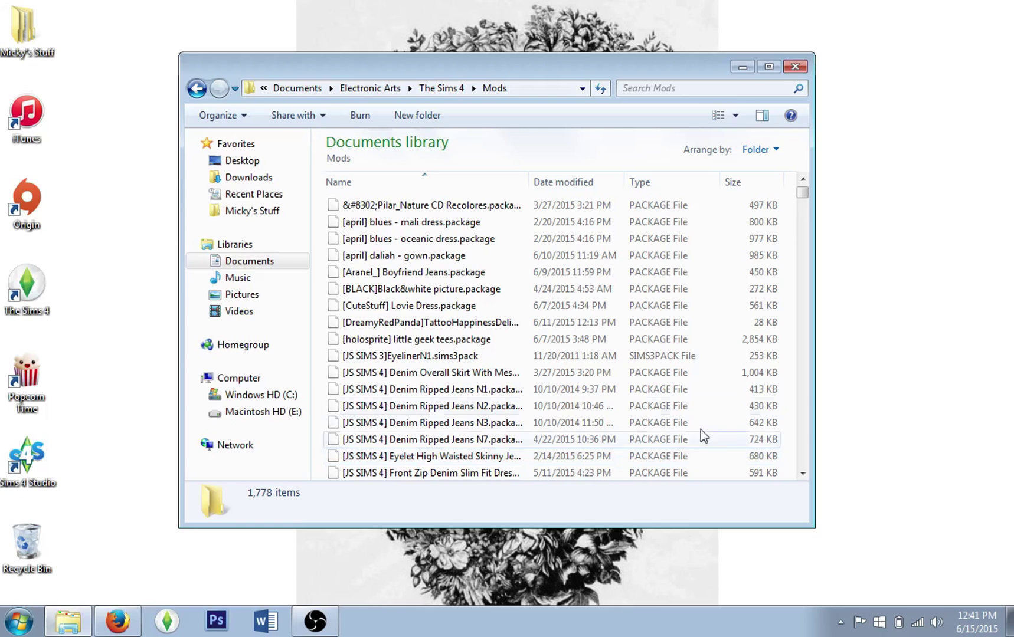
{"action": "left_click", "coordinate": [795, 67]}
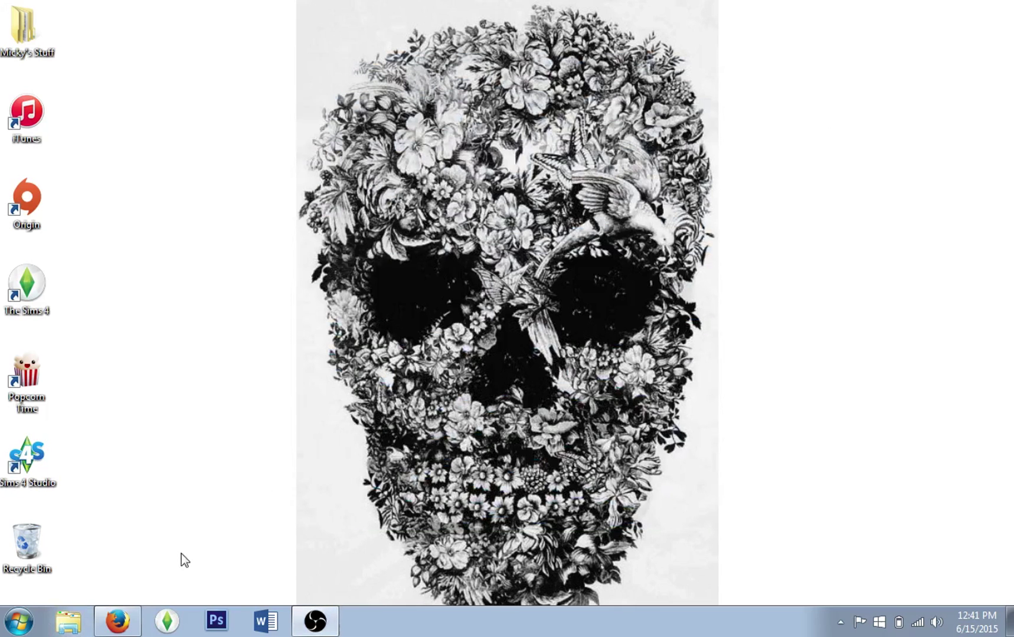
{"action": "left_click", "coordinate": [112, 627]}
Step: Save the Bedroom Juniper set's 1300342.zip from TSR's Sims 4 Sets, then minimize Firefox
{"action": "scroll", "coordinate": [109, 350], "scroll_direction": "up", "scroll_amount": 5}
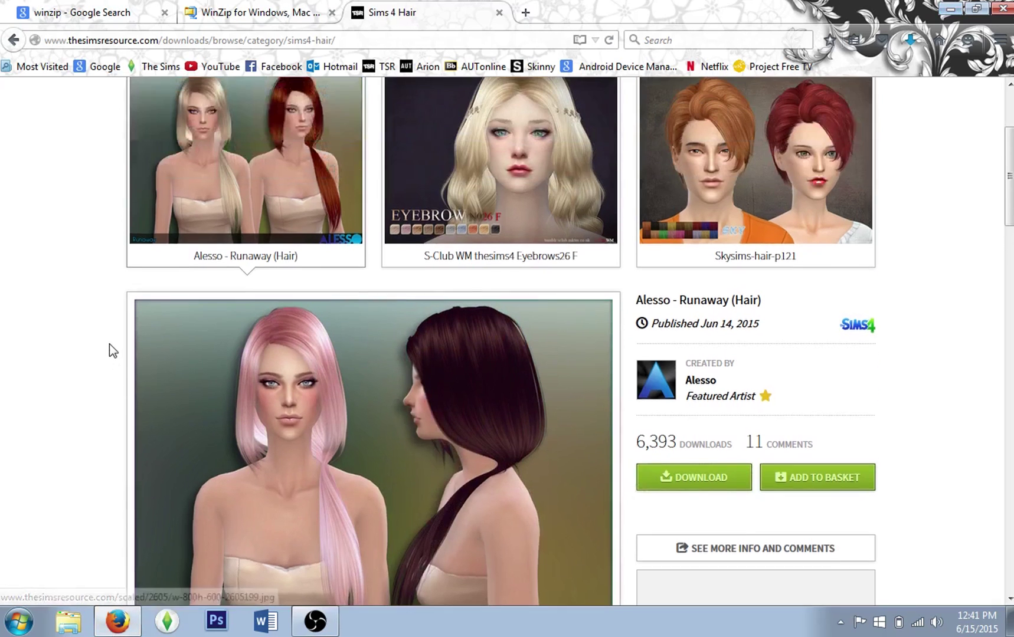
{"action": "mouse_move", "coordinate": [219, 134]}
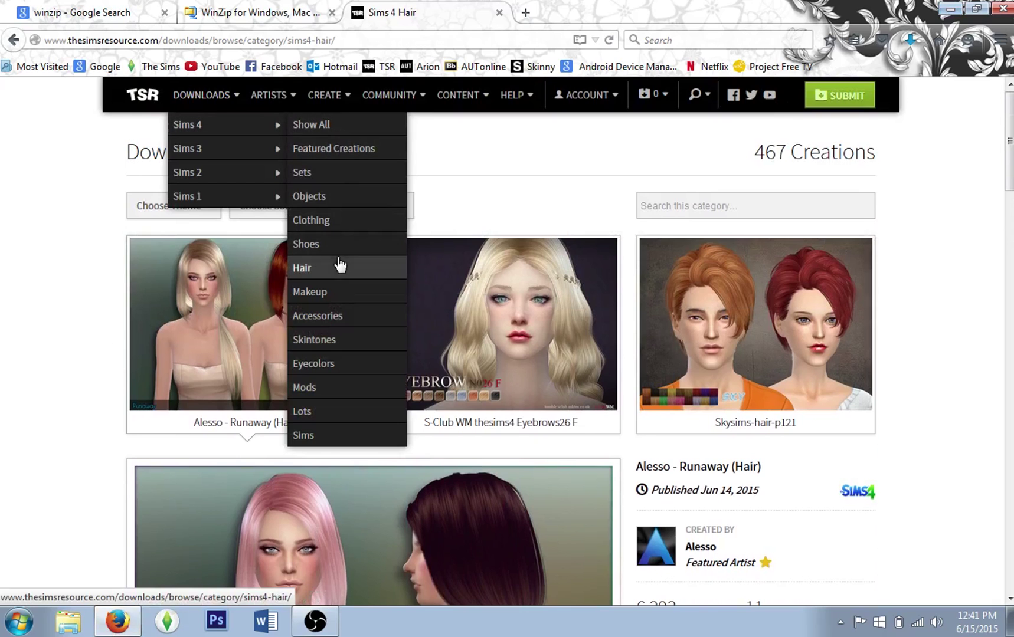
{"action": "left_click", "coordinate": [330, 172]}
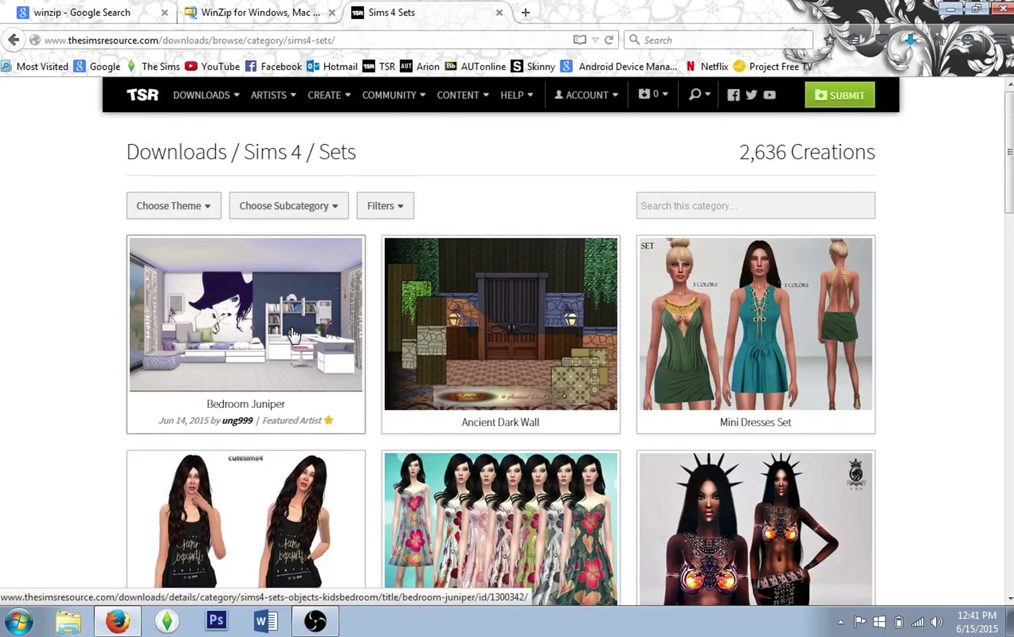
{"action": "left_click", "coordinate": [293, 335]}
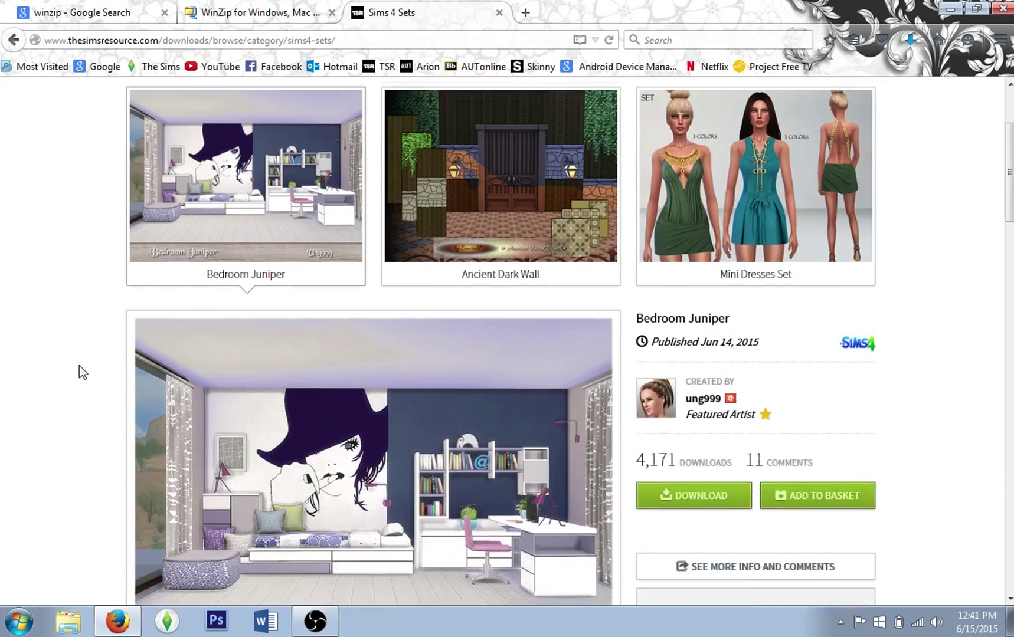
{"action": "scroll", "coordinate": [79, 366], "scroll_direction": "down", "scroll_amount": 2}
{"action": "left_click", "coordinate": [693, 425]}
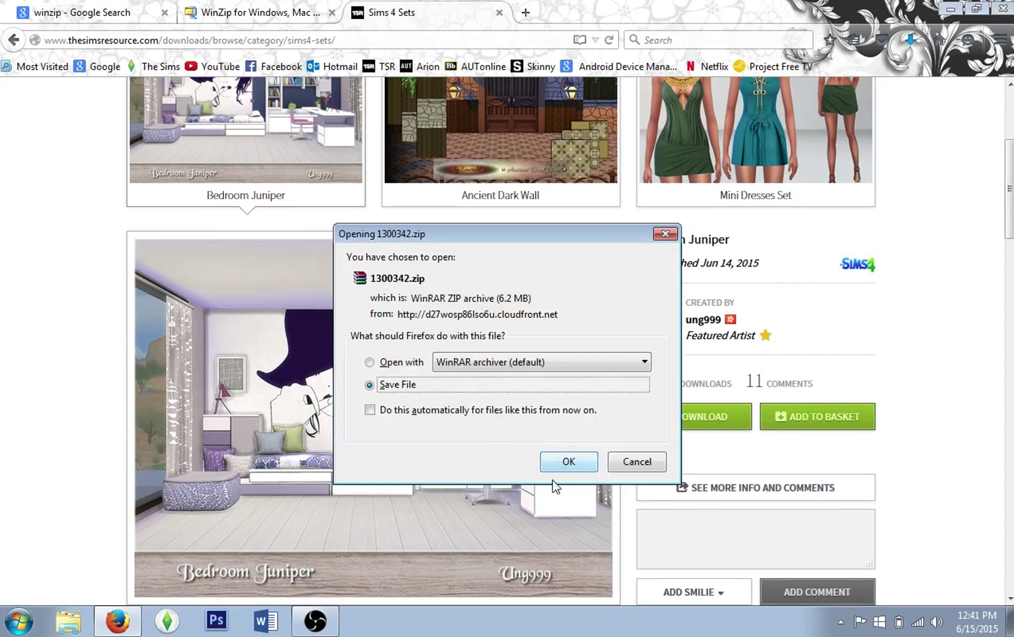
{"action": "left_click", "coordinate": [586, 462]}
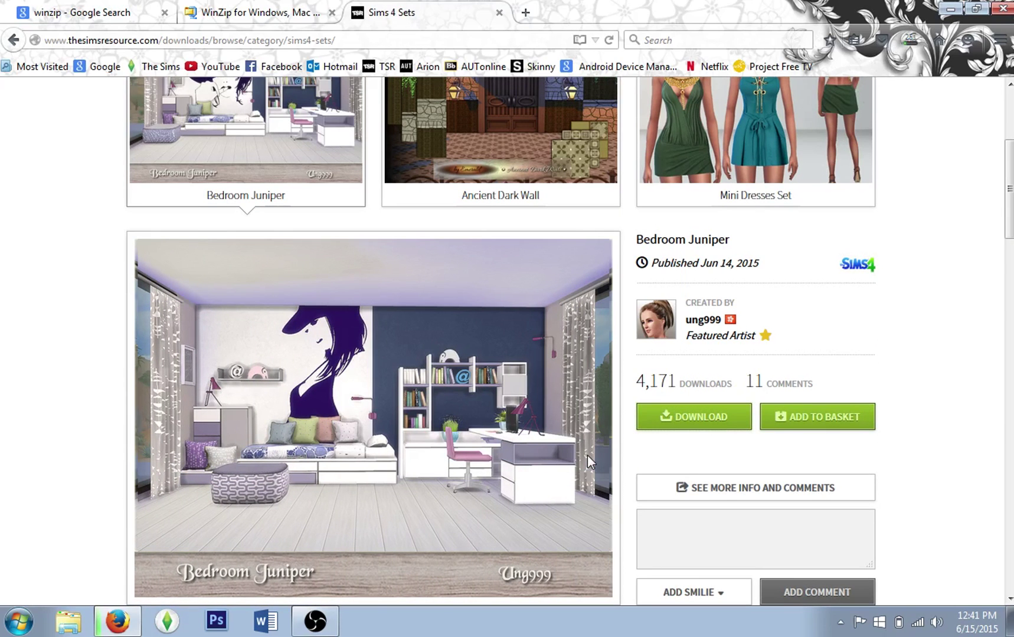
{"action": "left_click", "coordinate": [951, 10]}
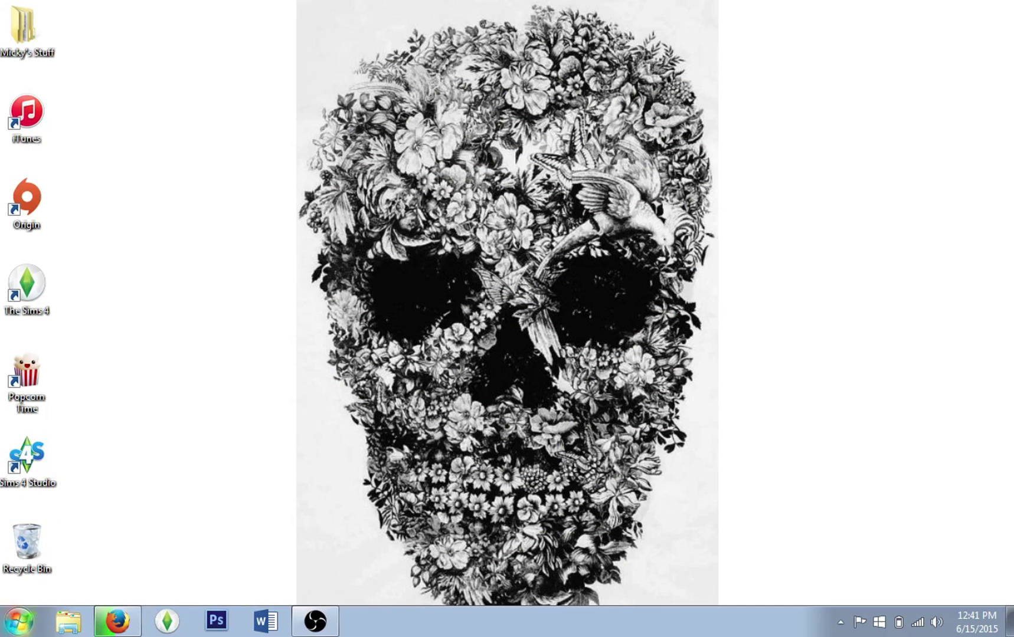
Step: Extract the 1300342 archive into Downloads and delete the zip afterwards
{"action": "left_click", "coordinate": [19, 621]}
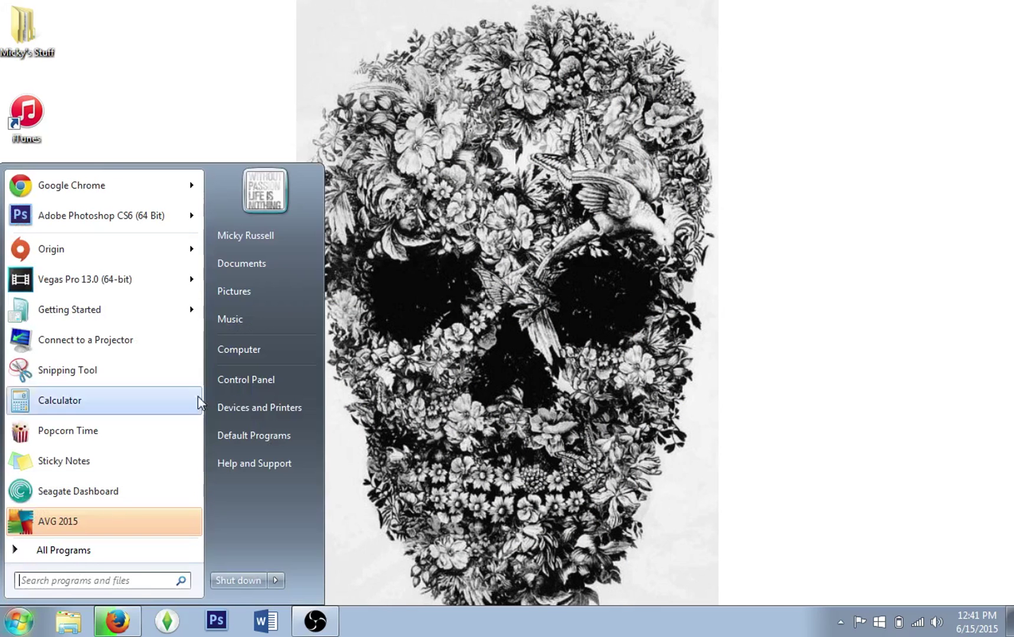
{"action": "left_click", "coordinate": [288, 265]}
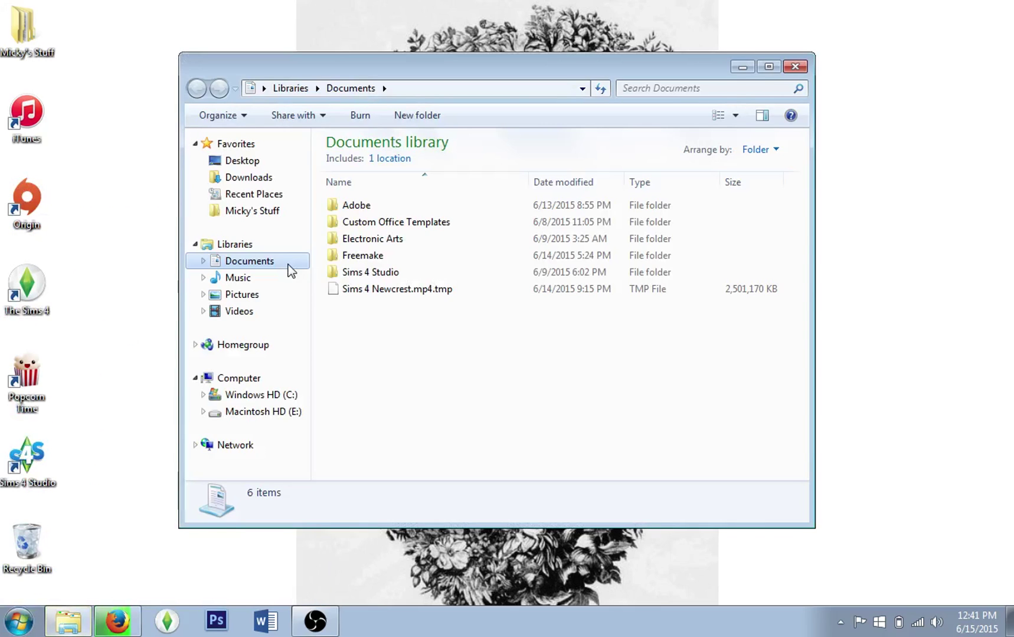
{"action": "left_click", "coordinate": [266, 177]}
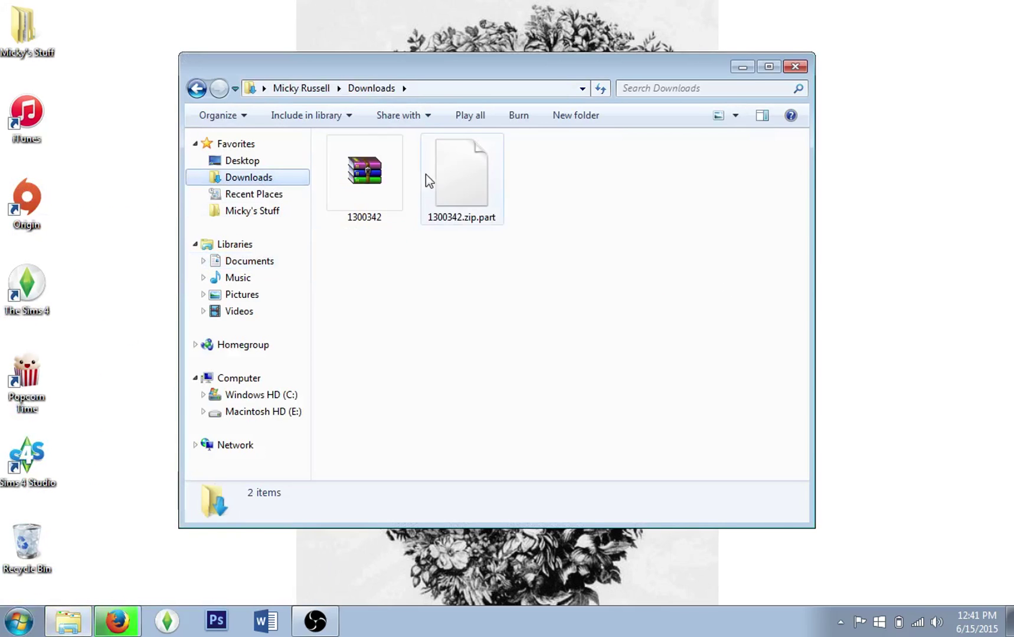
{"action": "left_click", "coordinate": [361, 188]}
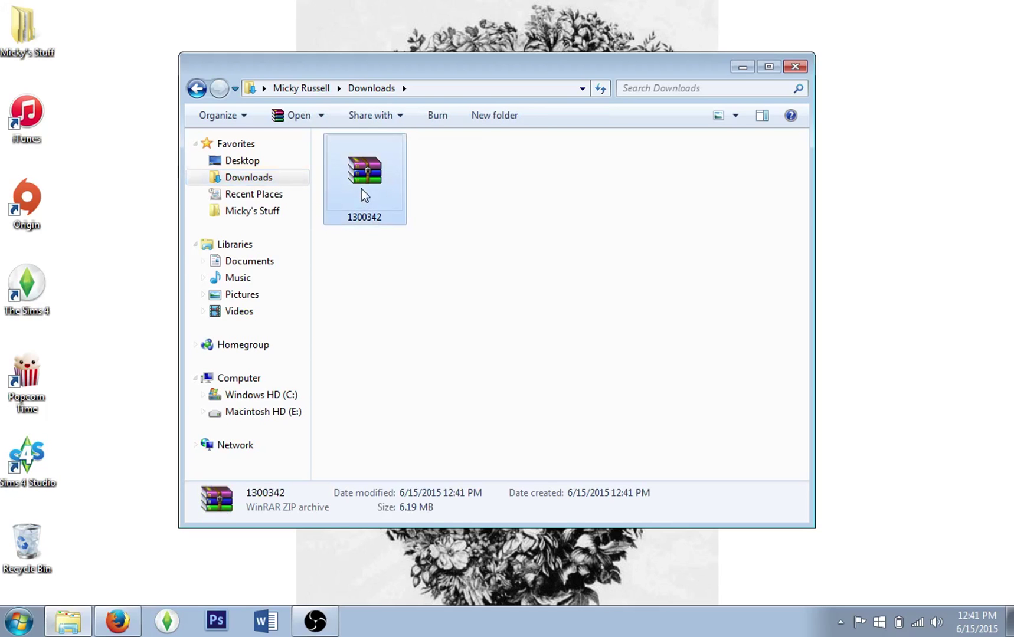
{"action": "right_click", "coordinate": [361, 189]}
{"action": "left_click", "coordinate": [423, 253]}
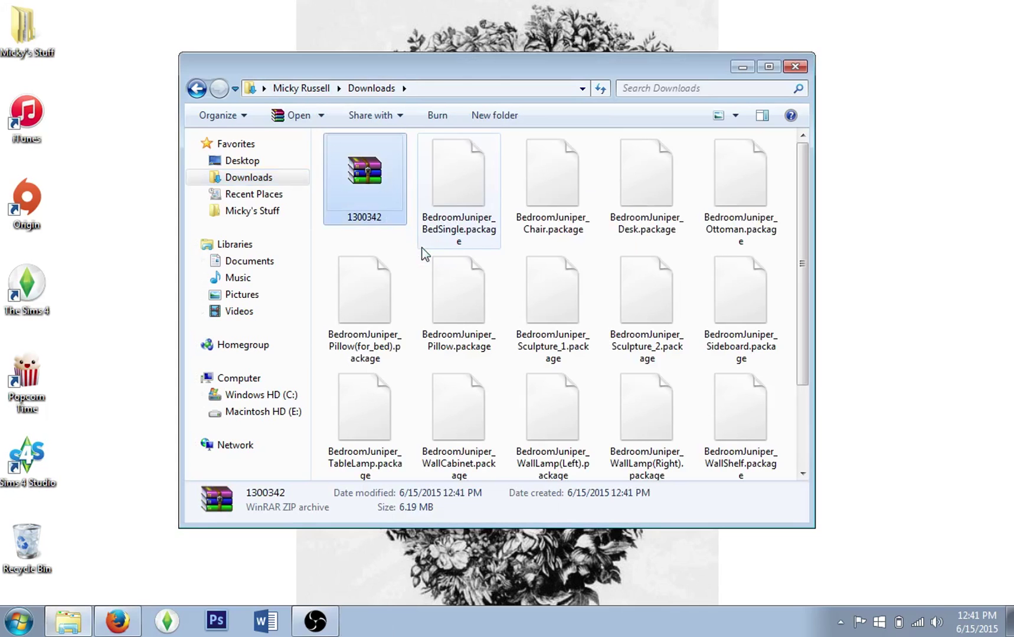
{"action": "left_click_drag", "start_coordinate": [392, 199], "coordinate": [11, 549]}
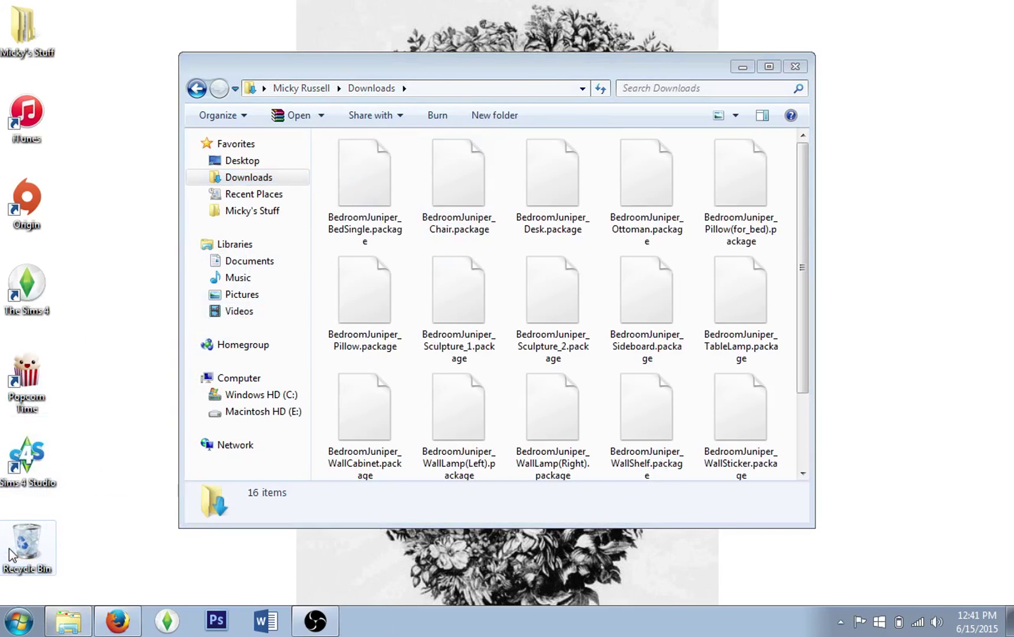
Step: Select and cut all 16 extracted BedroomJuniper .package files
{"action": "left_click", "coordinate": [377, 188]}
{"action": "left_click_drag", "start_coordinate": [803, 177], "coordinate": [788, 295]}
{"action": "left_click", "coordinate": [359, 411], "text": "shift"}
{"action": "right_click", "coordinate": [359, 412]}
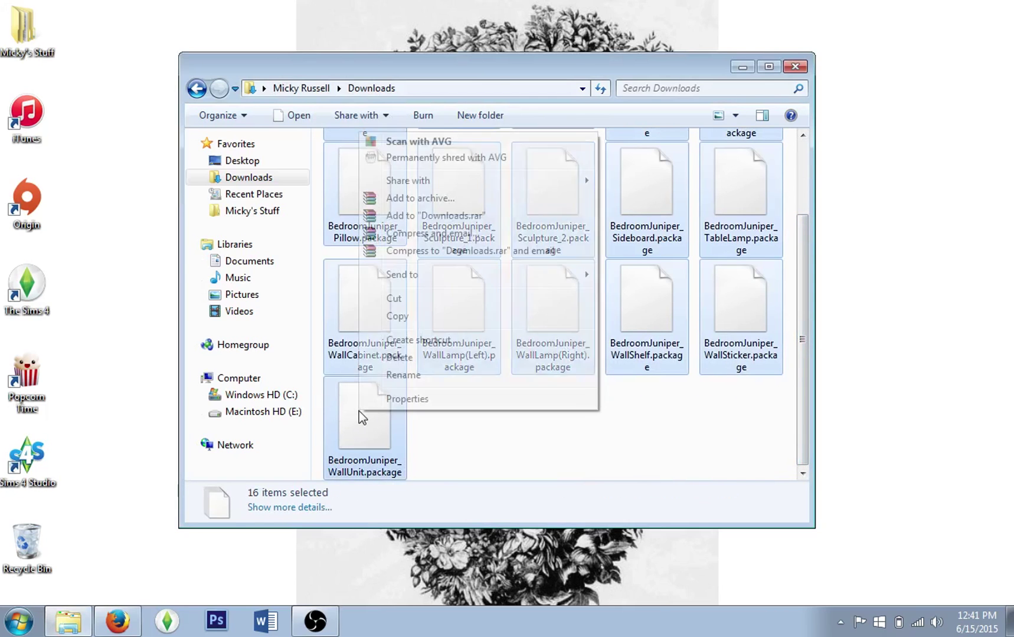
{"action": "left_click", "coordinate": [418, 298]}
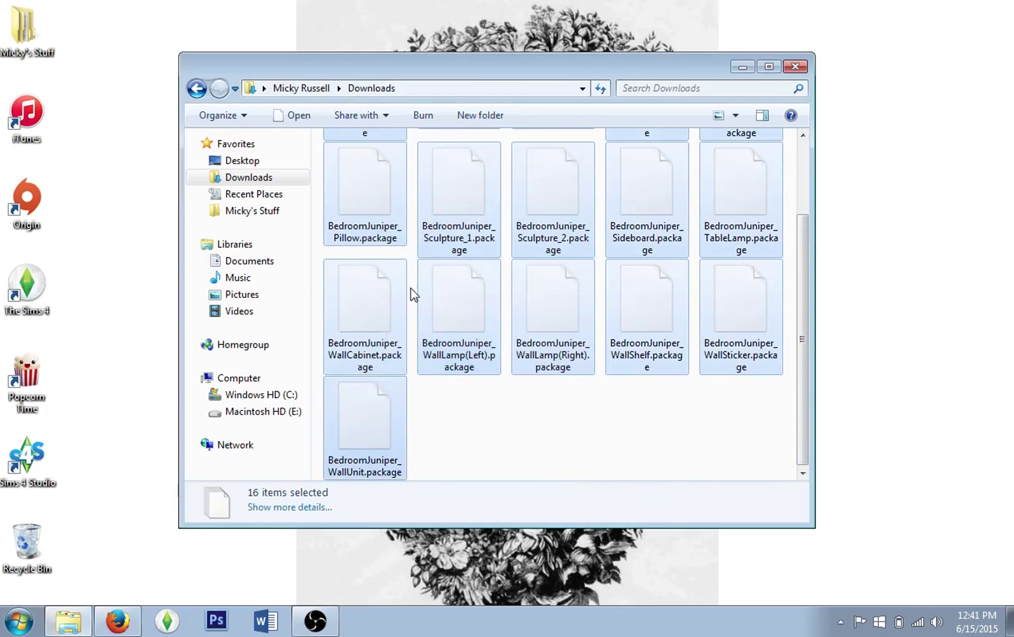
Step: Paste the package files into Documents\Electronic Arts\The Sims 4\Mods
{"action": "left_click", "coordinate": [258, 260]}
{"action": "double_click", "coordinate": [407, 236]}
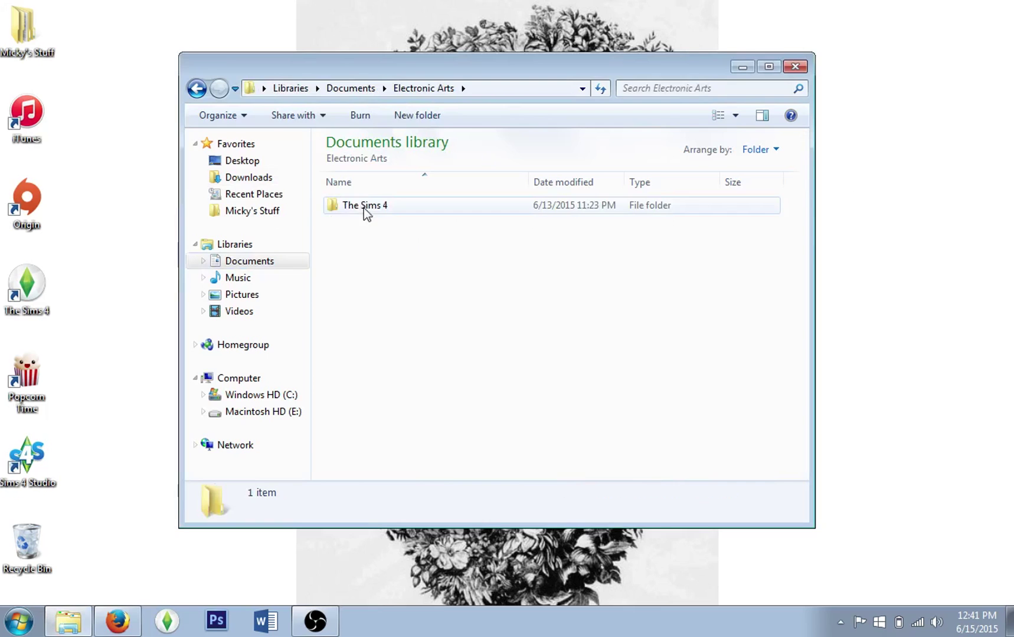
{"action": "double_click", "coordinate": [363, 207]}
{"action": "double_click", "coordinate": [367, 255]}
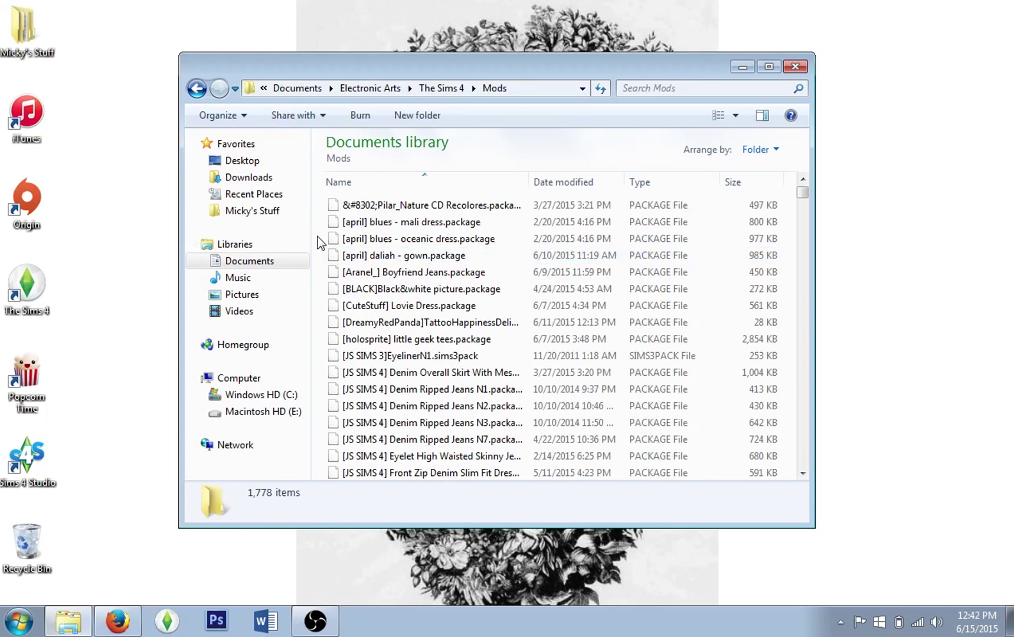
{"action": "right_click", "coordinate": [318, 237]}
{"action": "left_click", "coordinate": [356, 347]}
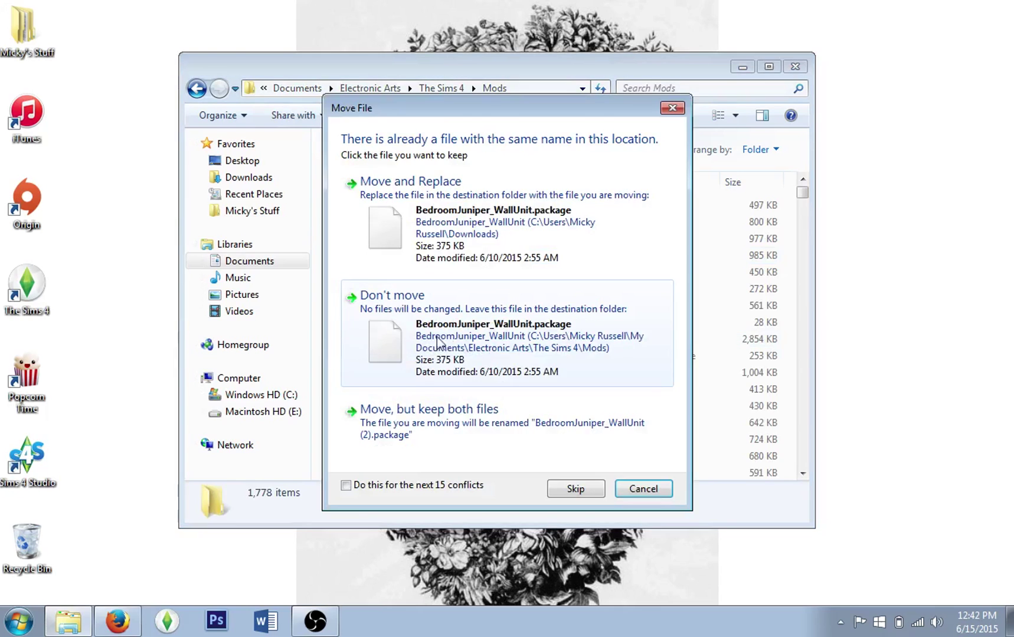
Step: Replace all conflicting package files in Mods, then close the Explorer window
{"action": "left_click", "coordinate": [518, 222]}
{"action": "left_click", "coordinate": [518, 222]}
{"action": "left_click", "coordinate": [518, 220]}
{"action": "left_click", "coordinate": [346, 485]}
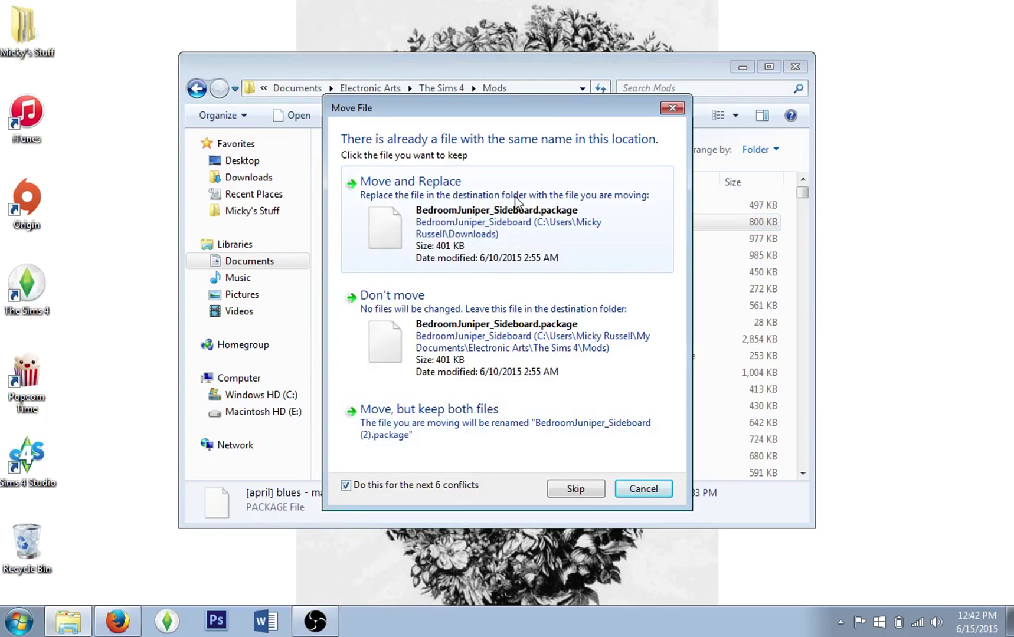
{"action": "left_click", "coordinate": [514, 217]}
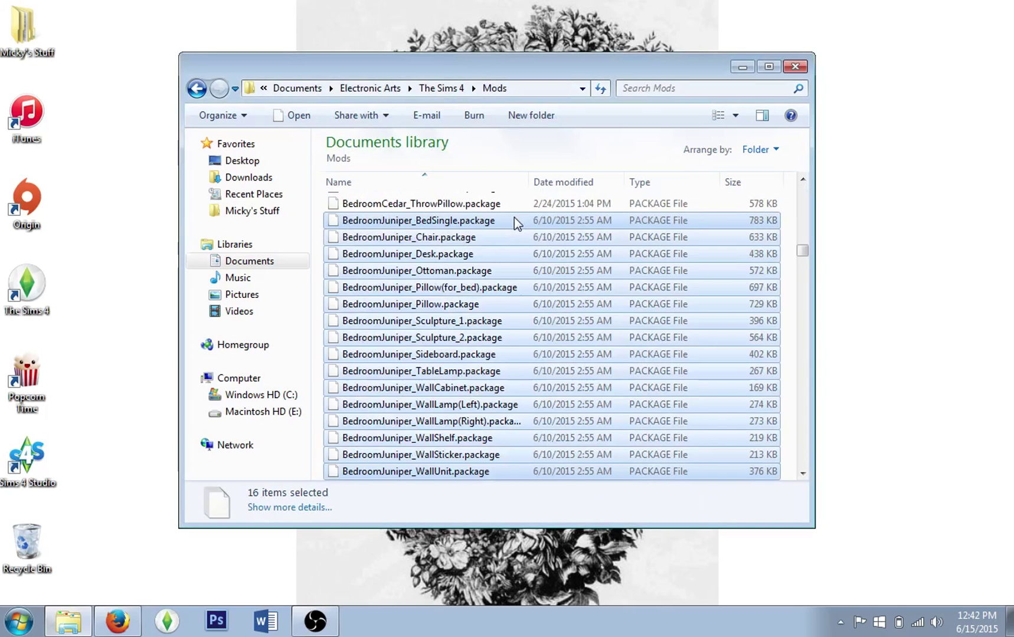
{"action": "left_click", "coordinate": [550, 208]}
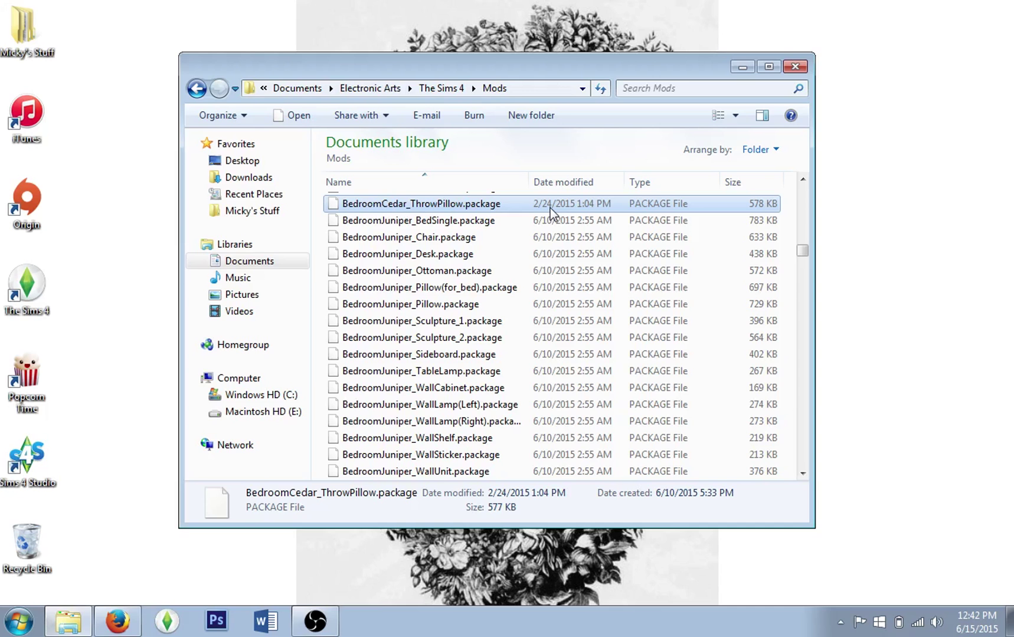
{"action": "left_click", "coordinate": [792, 68]}
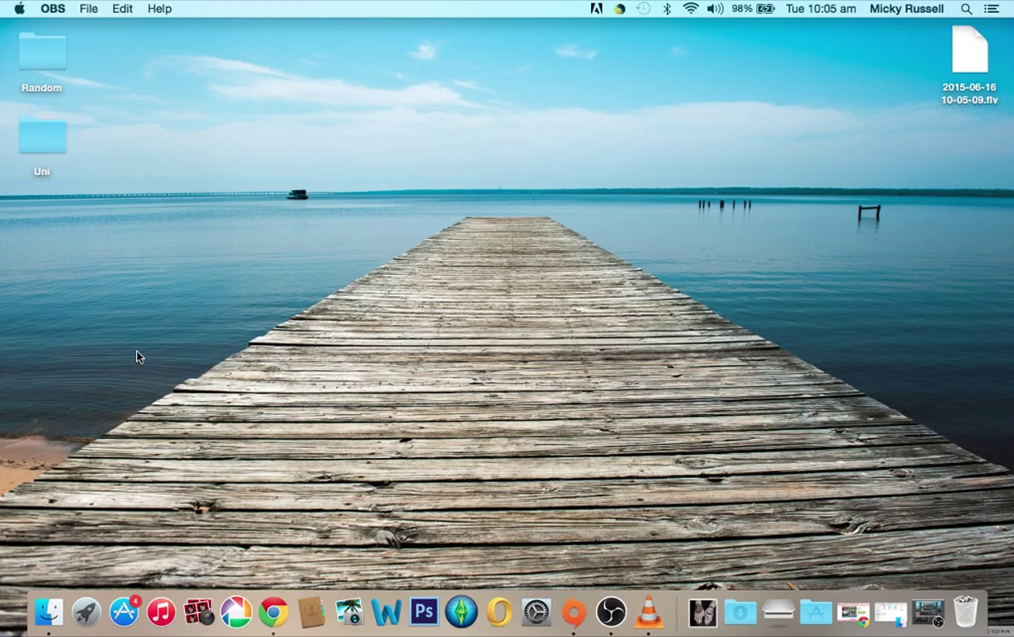
Step: Launch Chrome from the Dock, close the Sims 4 Sets tab and download bar, and start a new tab
{"action": "left_click", "coordinate": [262, 625]}
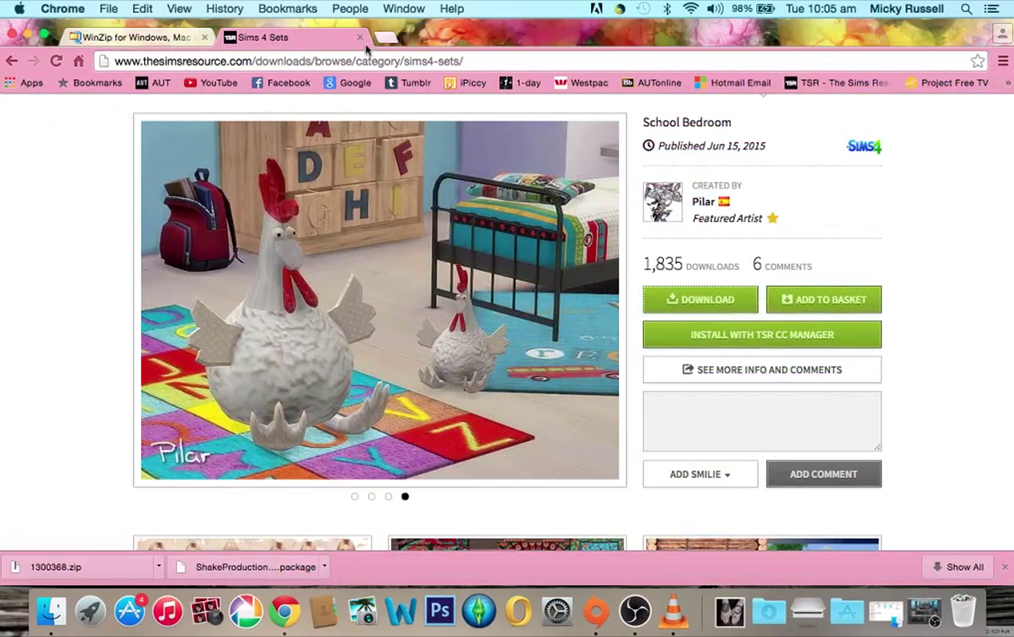
{"action": "left_click", "coordinate": [359, 37]}
{"action": "left_click", "coordinate": [1005, 567]}
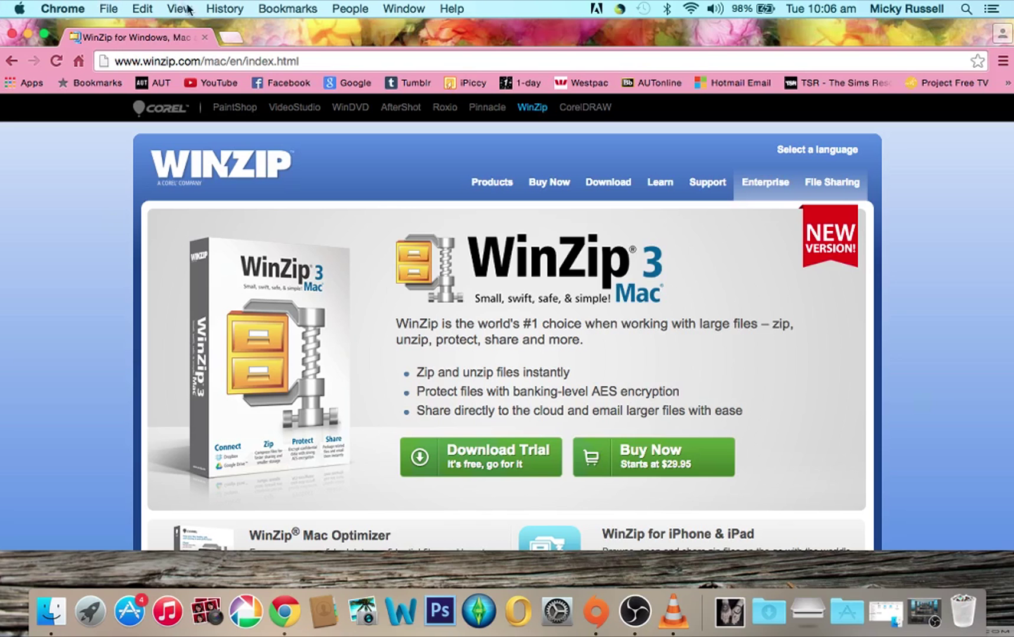
{"action": "left_click", "coordinate": [229, 38]}
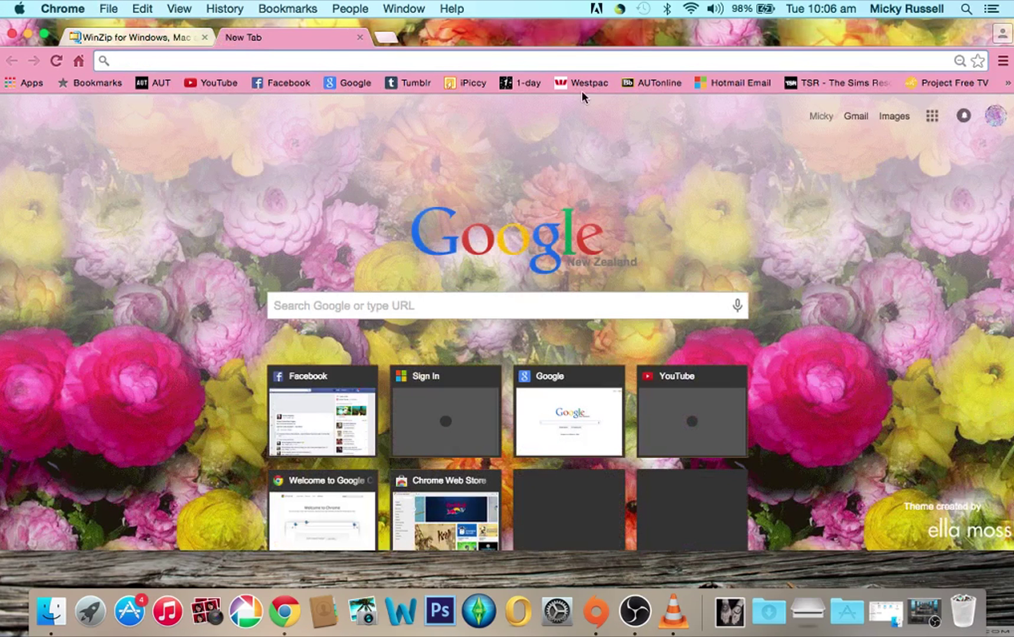
Step: Download the ShakeProductions SET25-3 package from The Sims Resource's Sims 4 Clothing listings
{"action": "left_click", "coordinate": [838, 82]}
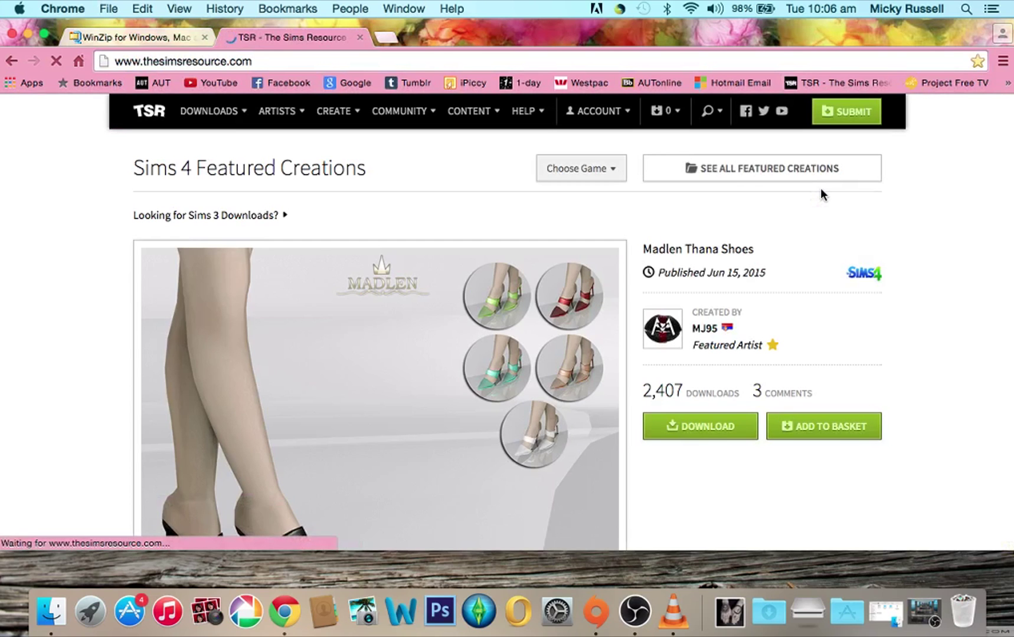
{"action": "mouse_move", "coordinate": [213, 114]}
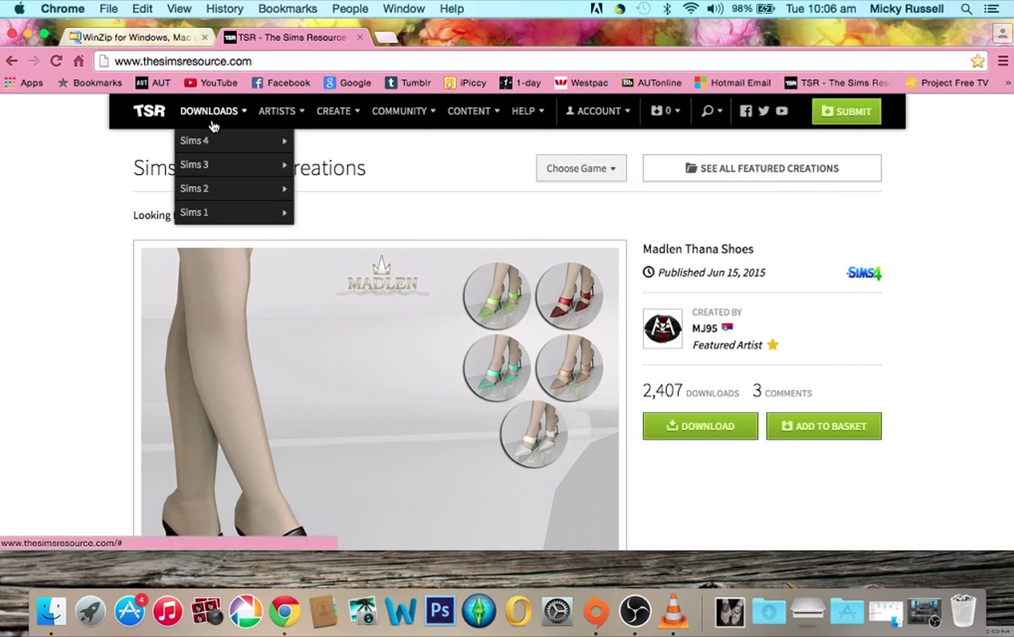
{"action": "mouse_move", "coordinate": [219, 136]}
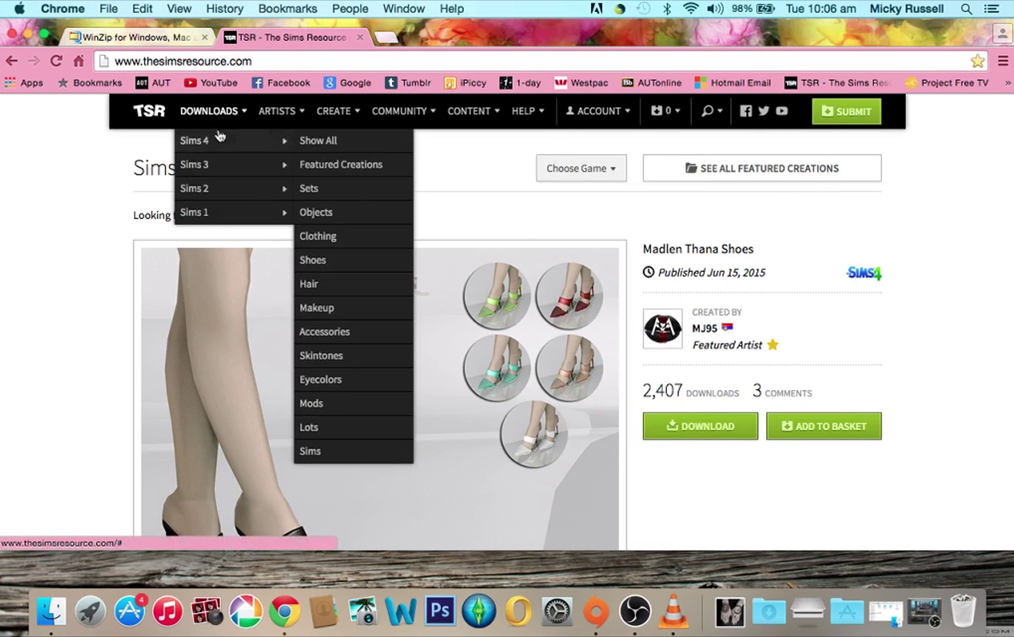
{"action": "left_click", "coordinate": [345, 241]}
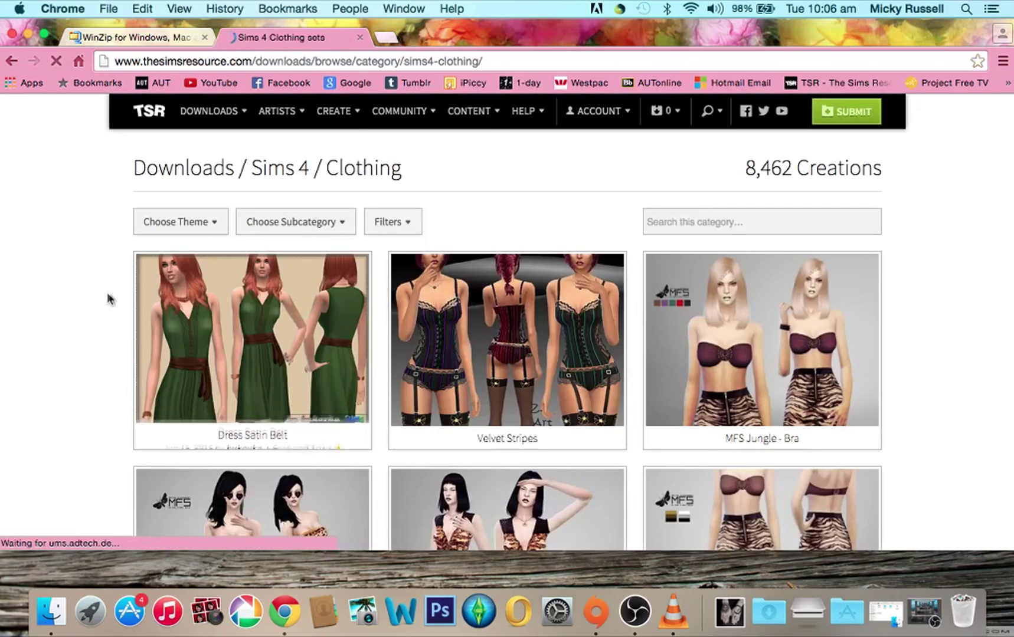
{"action": "scroll", "coordinate": [107, 294], "scroll_direction": "down", "scroll_amount": 3}
{"action": "scroll", "coordinate": [107, 292], "scroll_direction": "down", "scroll_amount": 10}
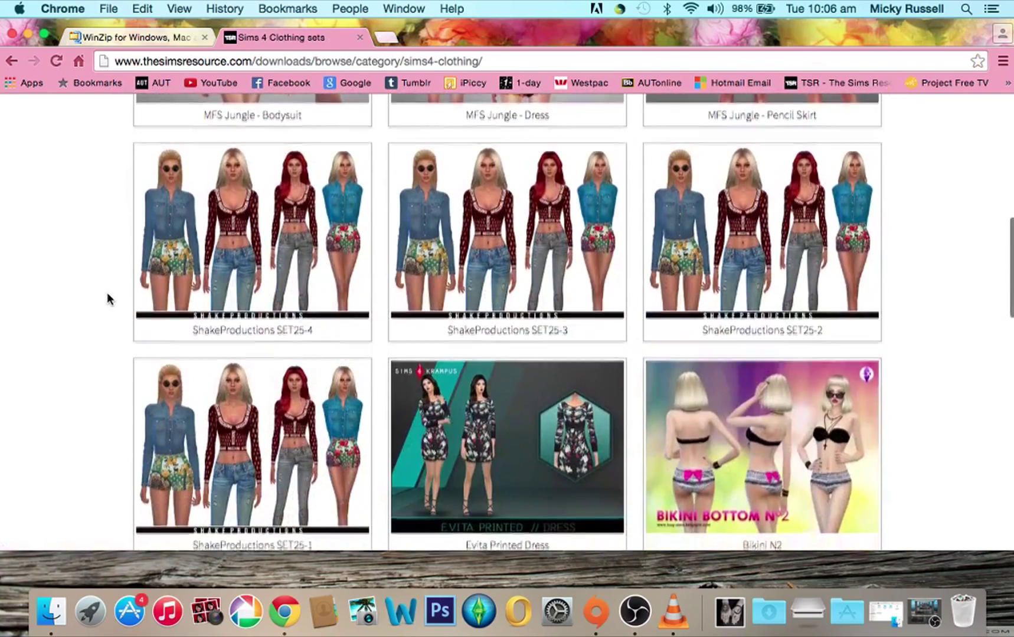
{"action": "left_click", "coordinate": [528, 231]}
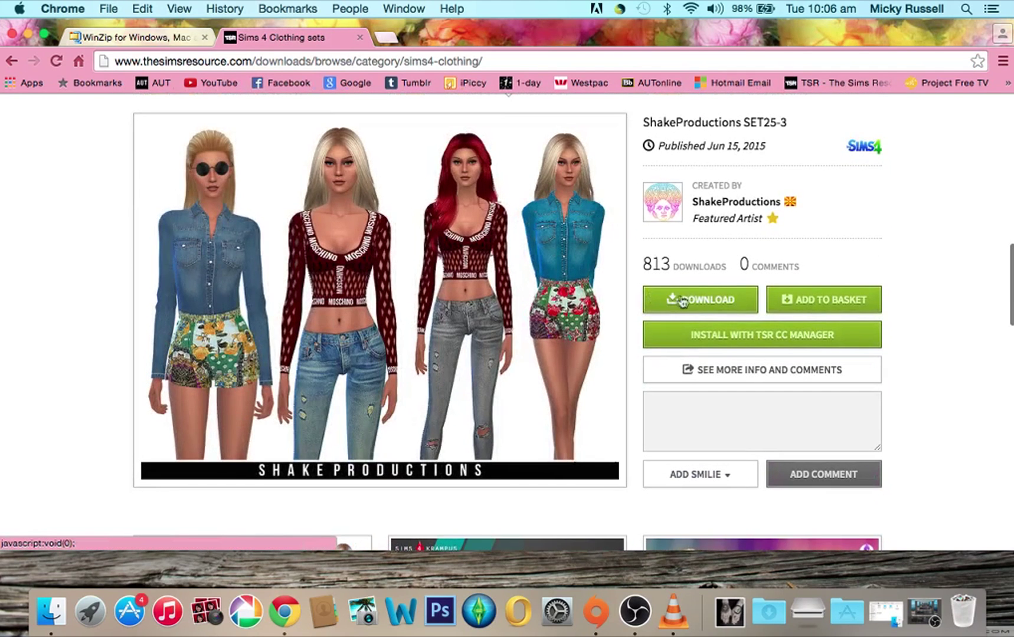
{"action": "left_click", "coordinate": [688, 301]}
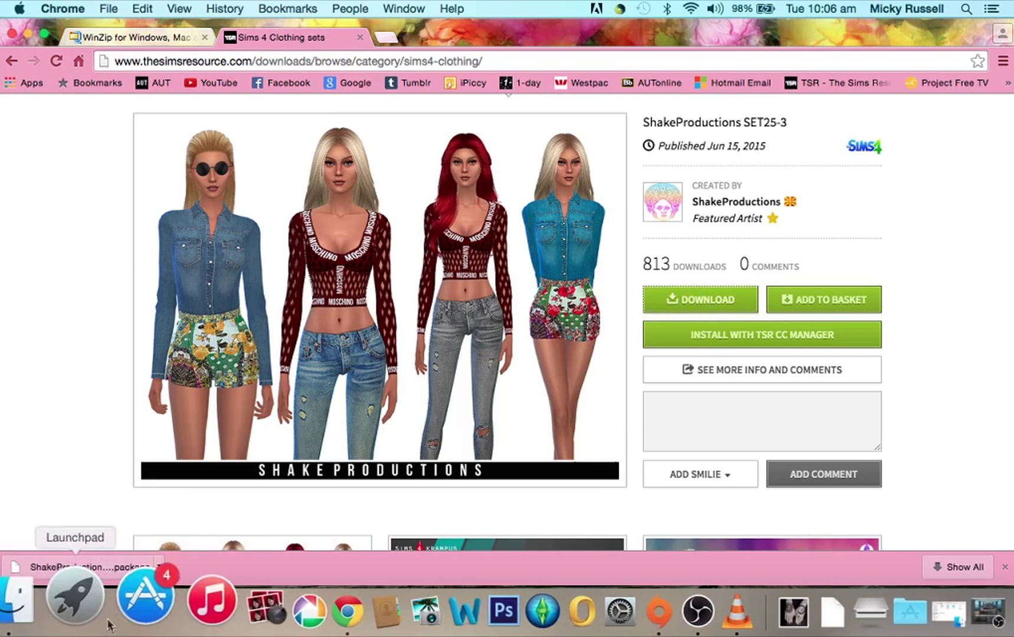
{"action": "left_click", "coordinate": [158, 566]}
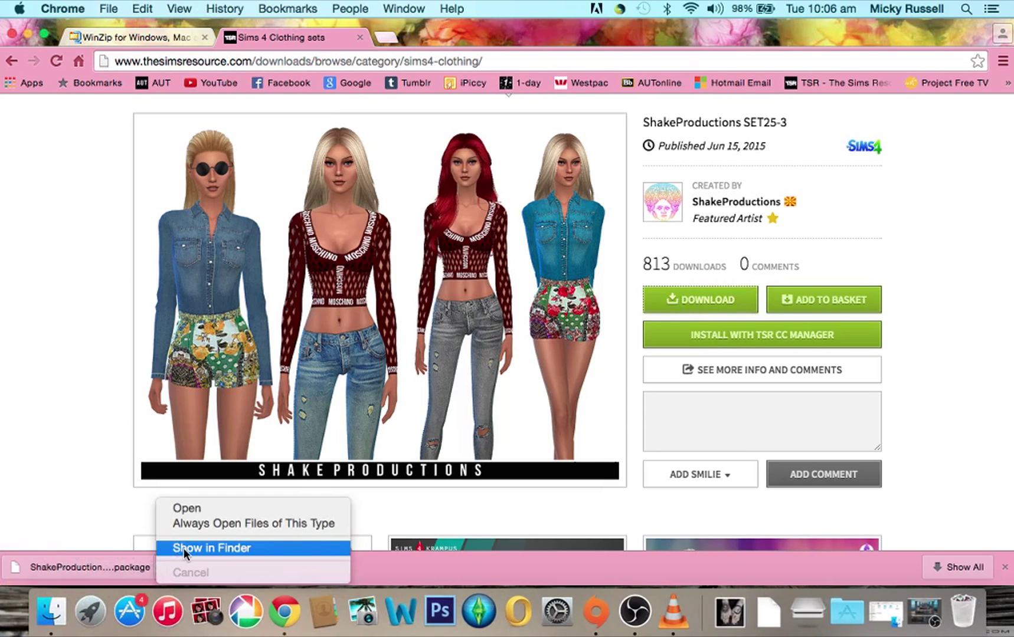
Step: Reveal ShakeProductions25-3.package in Finder and move it onto the desktop
{"action": "left_click", "coordinate": [183, 548]}
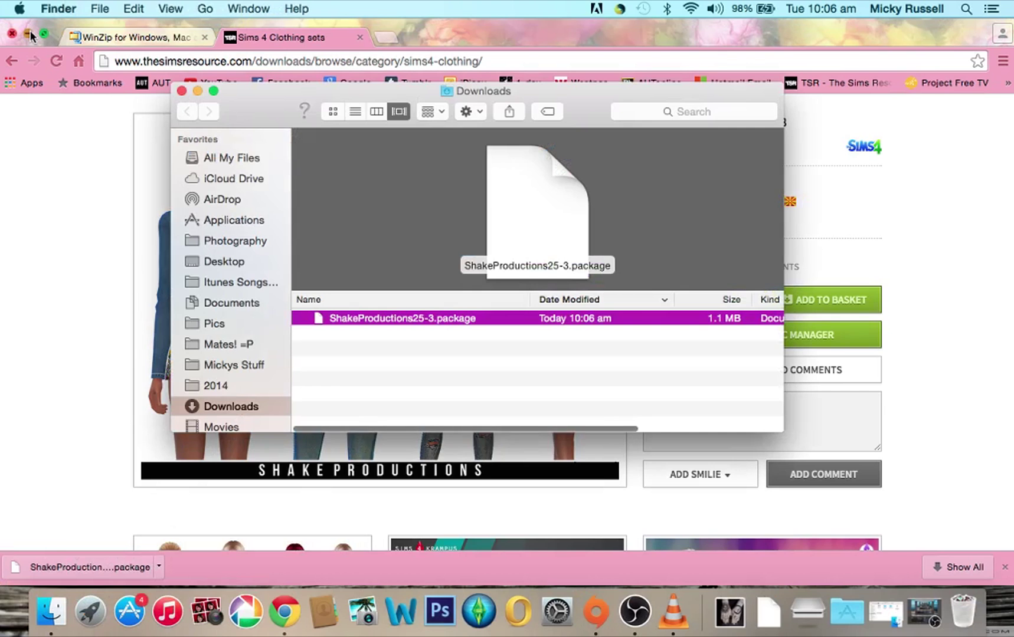
{"action": "left_click", "coordinate": [30, 31]}
{"action": "left_click_drag", "start_coordinate": [402, 319], "coordinate": [895, 199]}
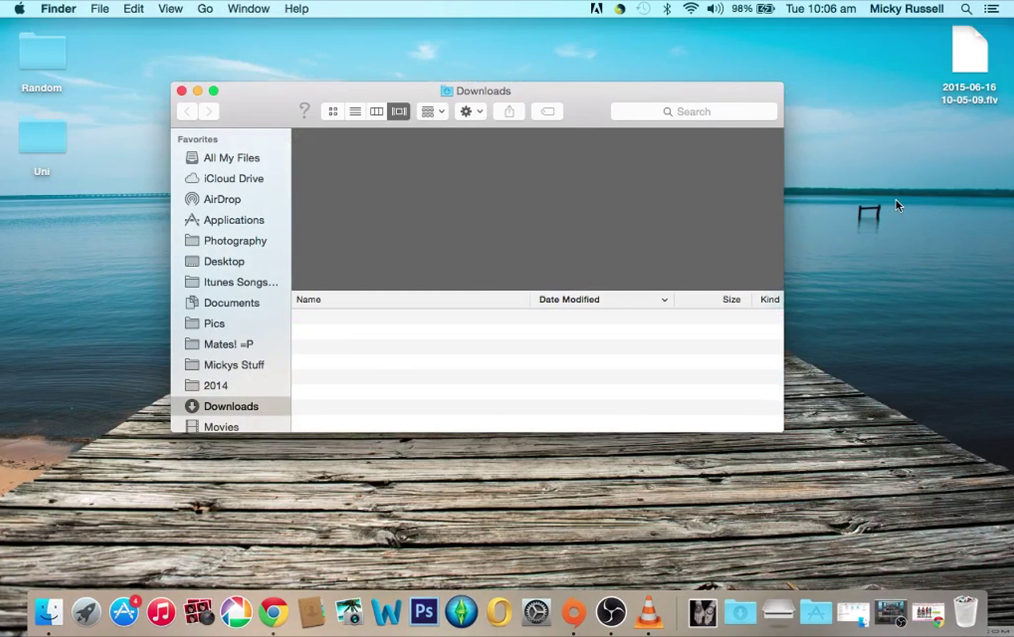
{"action": "left_click_drag", "start_coordinate": [400, 90], "coordinate": [416, 283]}
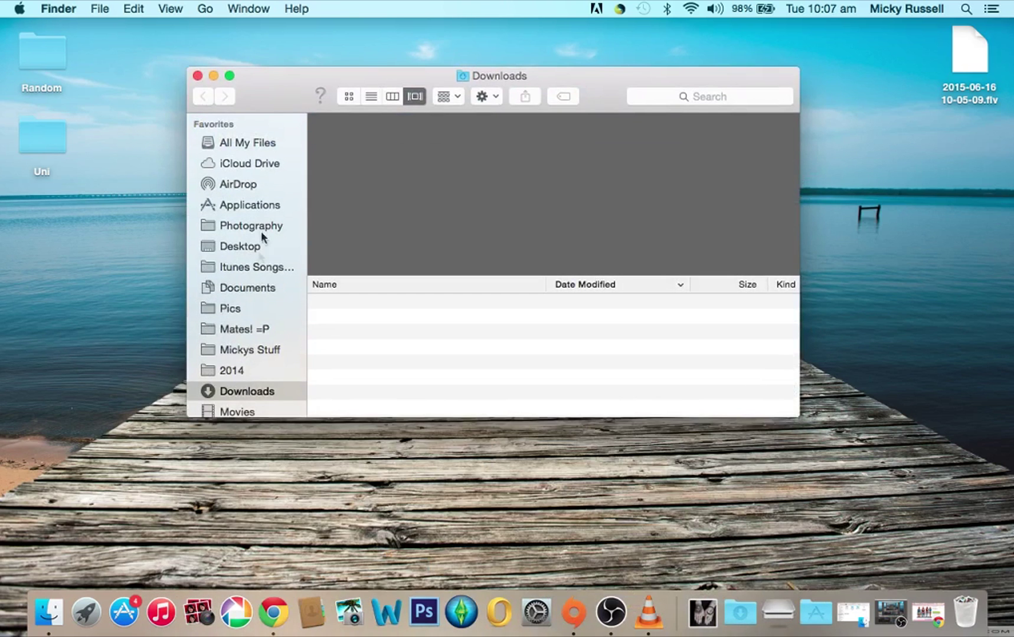
Step: Drag the package from the desktop into Documents > Electronic Arts > The Sims 4 > Mods
{"action": "left_click", "coordinate": [259, 288]}
{"action": "double_click", "coordinate": [571, 146]}
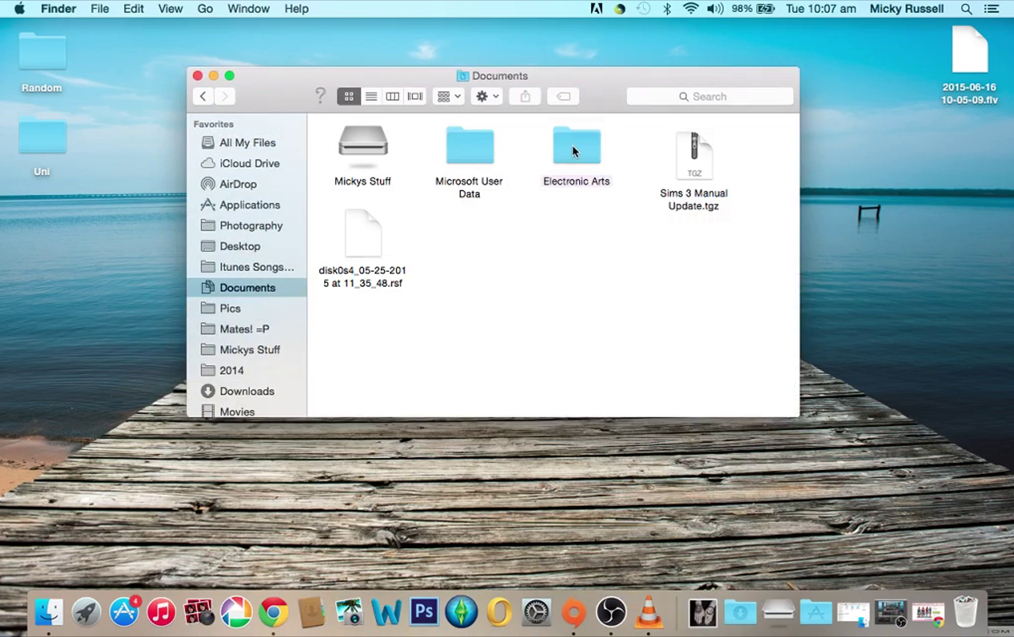
{"action": "double_click", "coordinate": [479, 153]}
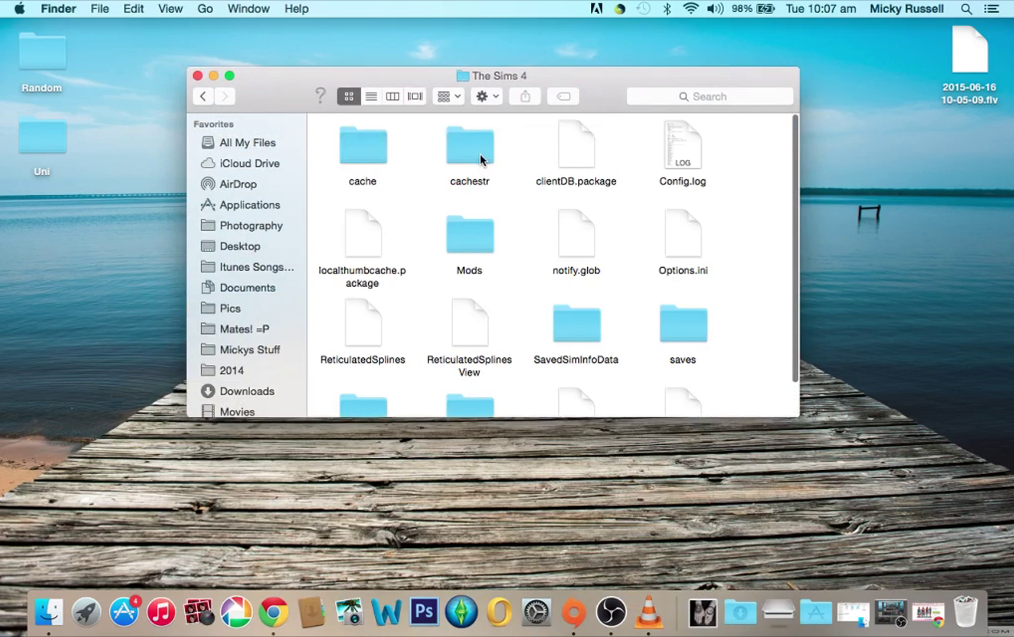
{"action": "double_click", "coordinate": [480, 244]}
{"action": "left_click_drag", "start_coordinate": [293, 82], "coordinate": [323, 239]}
{"action": "left_click_drag", "start_coordinate": [551, 180], "coordinate": [523, 303]}
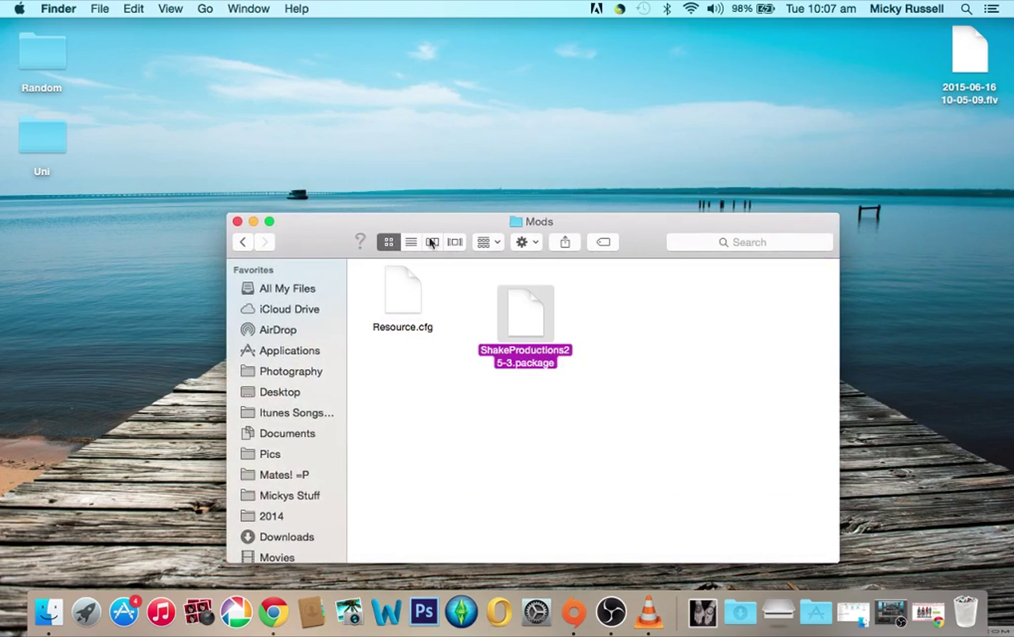
{"action": "left_click_drag", "start_coordinate": [323, 235], "coordinate": [299, 95]}
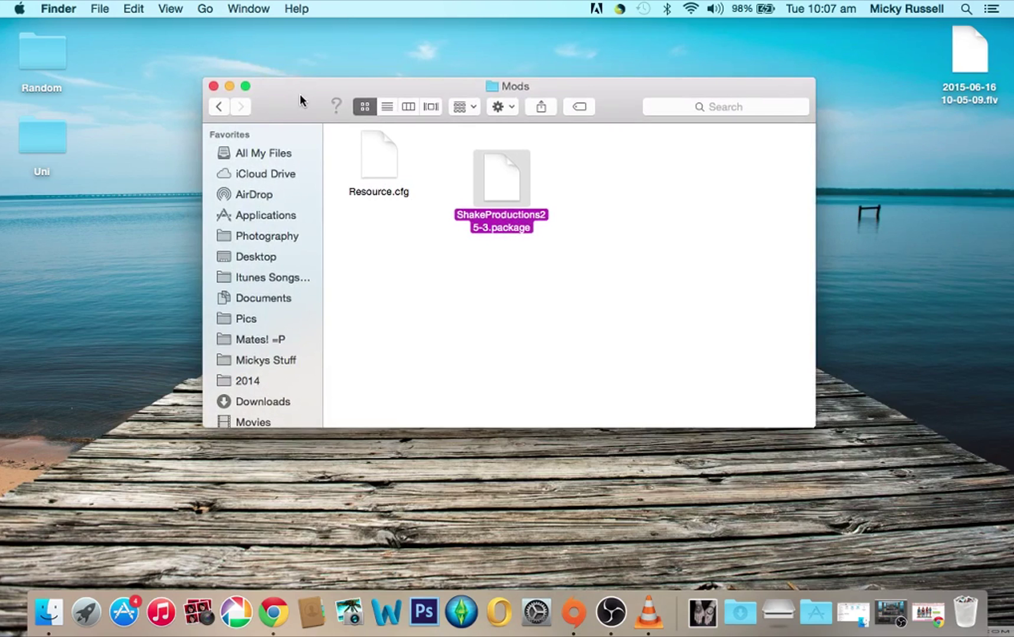
Step: Glance into Tray, recheck Mods for the clothing package, then close The Sims 4 Finder window
{"action": "left_click", "coordinate": [220, 107]}
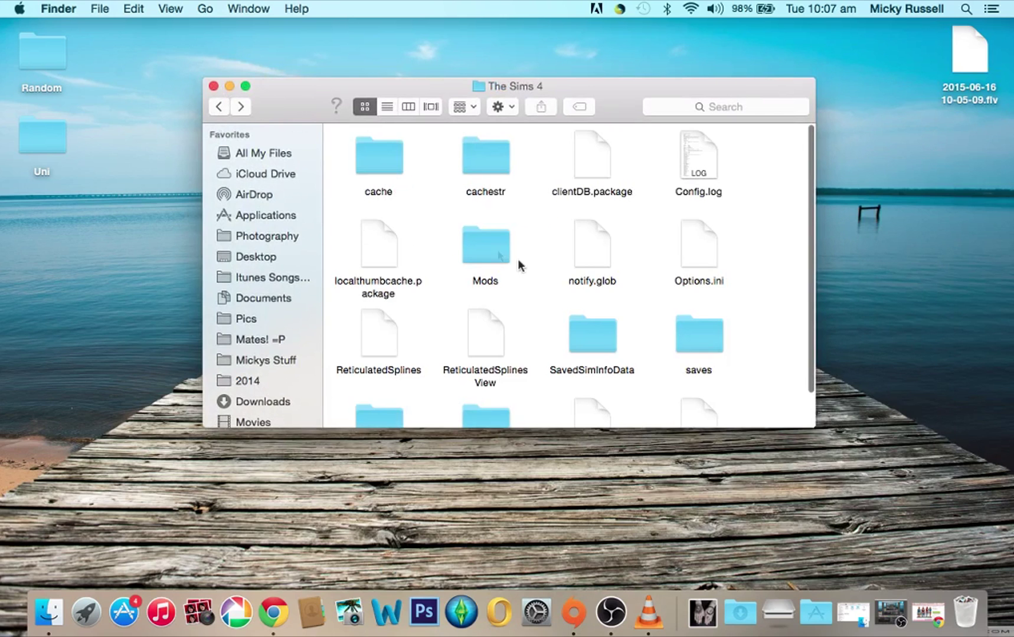
{"action": "scroll", "coordinate": [759, 235], "scroll_direction": "down", "scroll_amount": 3}
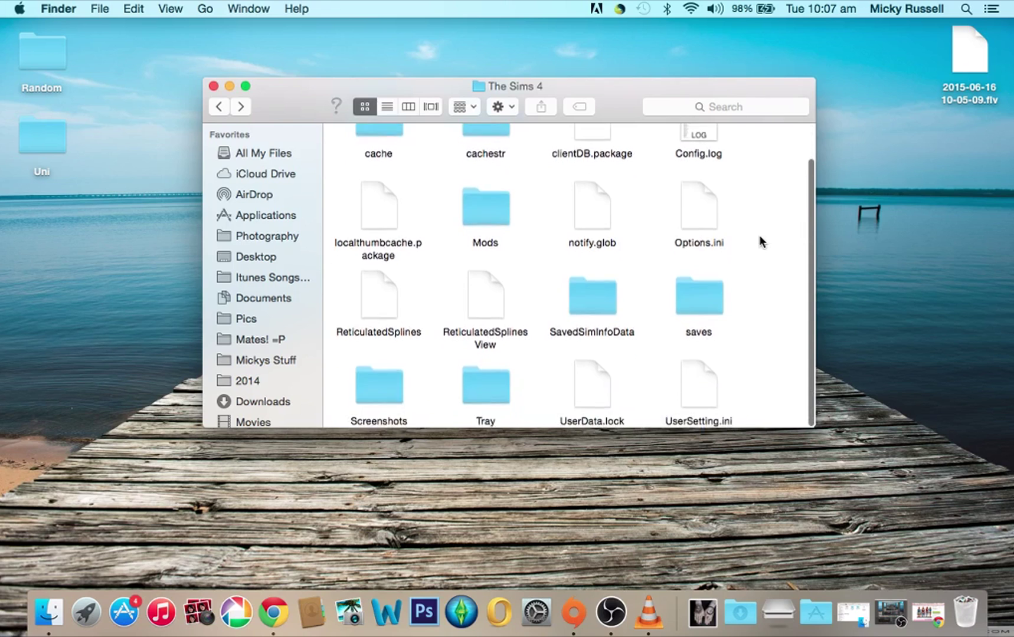
{"action": "double_click", "coordinate": [480, 384]}
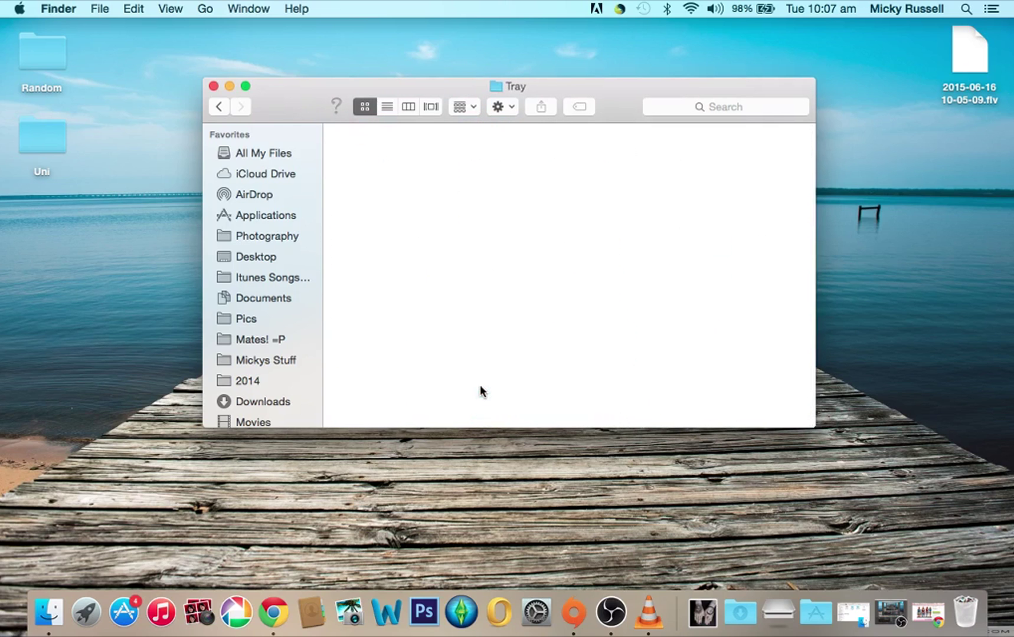
{"action": "left_click", "coordinate": [218, 107]}
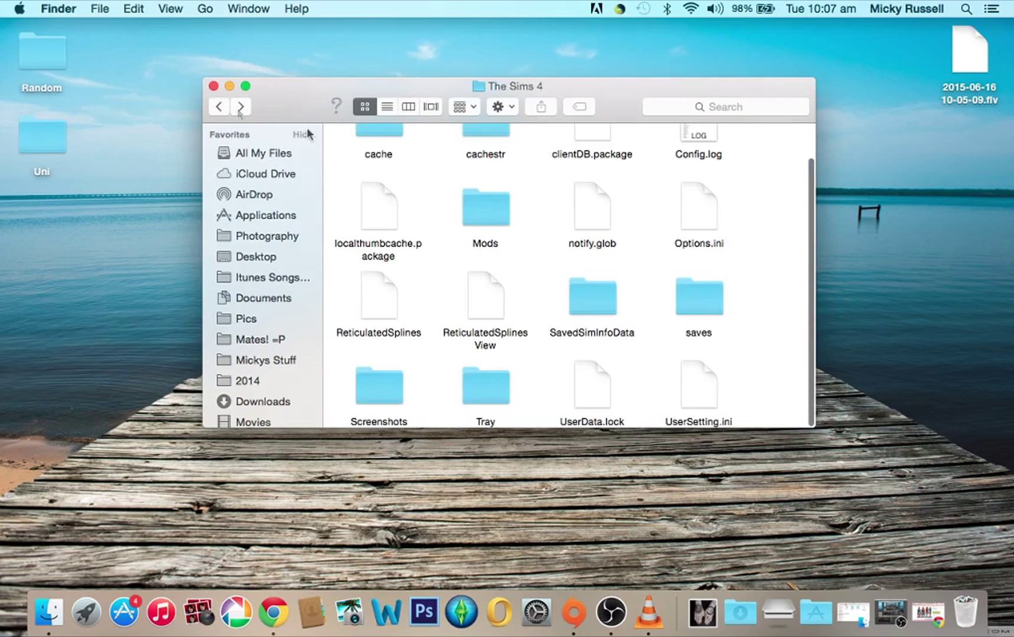
{"action": "double_click", "coordinate": [487, 217]}
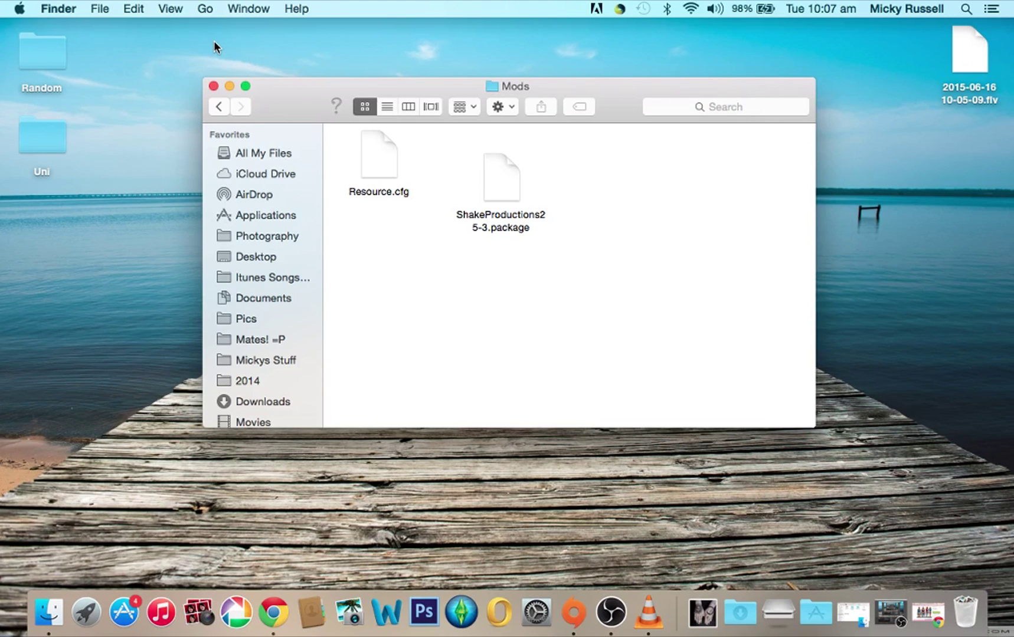
{"action": "left_click", "coordinate": [220, 106]}
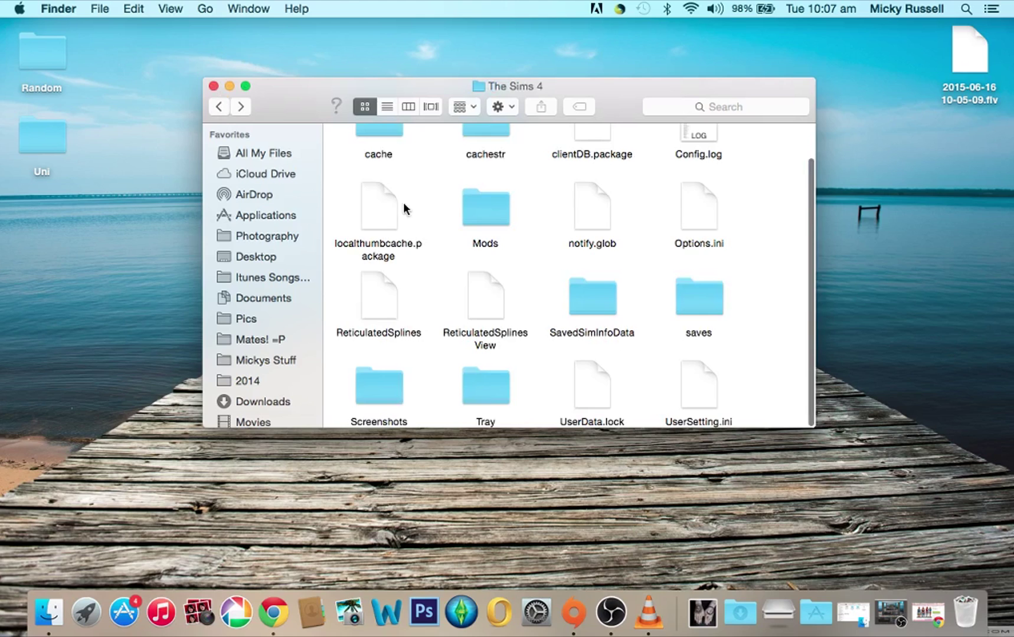
{"action": "left_click", "coordinate": [213, 86]}
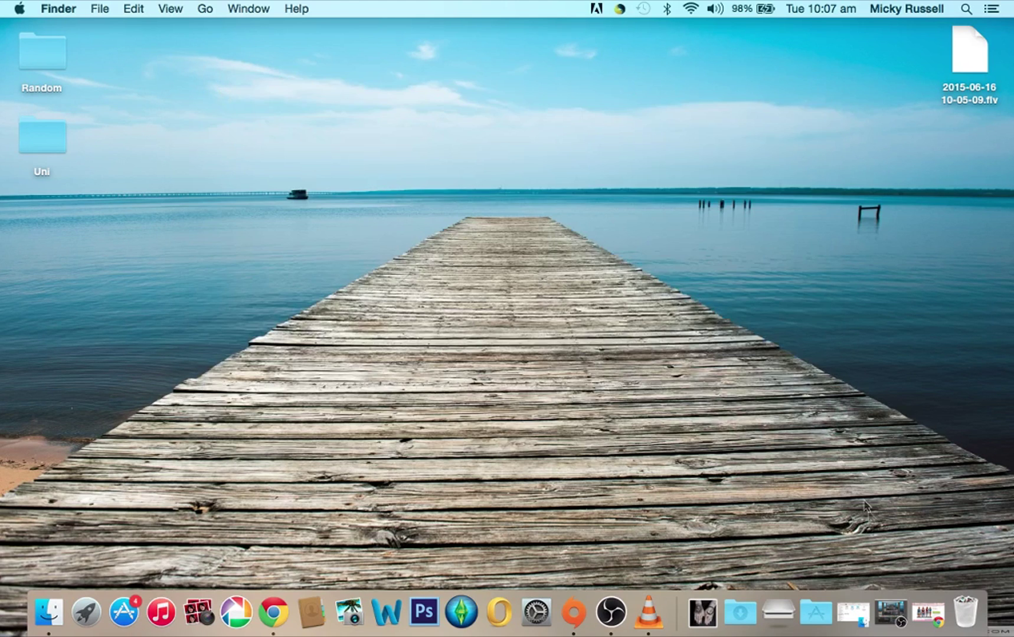
Step: Return to Chrome and dismiss the previous product's image and details to reach the listings
{"action": "left_click", "coordinate": [924, 612]}
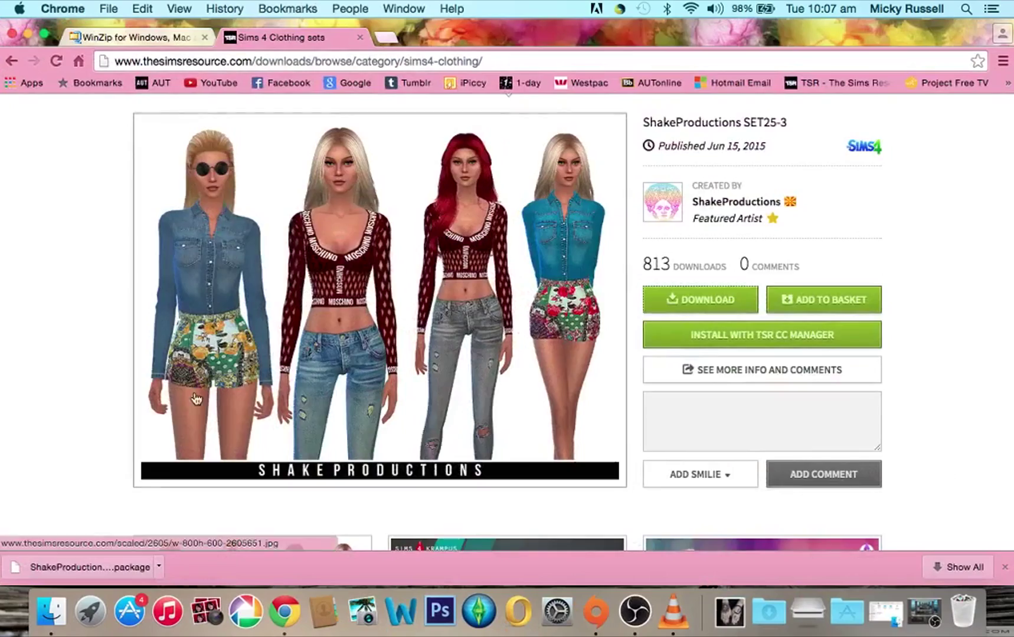
{"action": "left_click", "coordinate": [196, 400]}
{"action": "left_click", "coordinate": [88, 284]}
{"action": "left_click", "coordinate": [87, 282]}
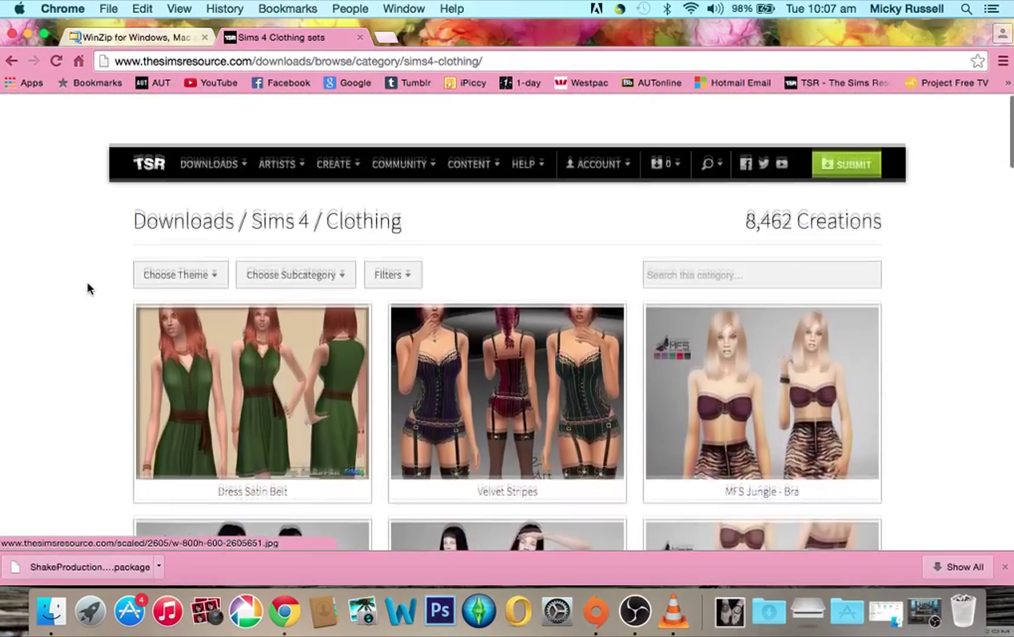
{"action": "scroll", "coordinate": [87, 289], "scroll_direction": "down", "scroll_amount": 2}
Step: Download the School Bedroom set as 1300368.zip from the Sims 4 Sets category
{"action": "mouse_move", "coordinate": [220, 141]}
{"action": "left_click", "coordinate": [327, 192]}
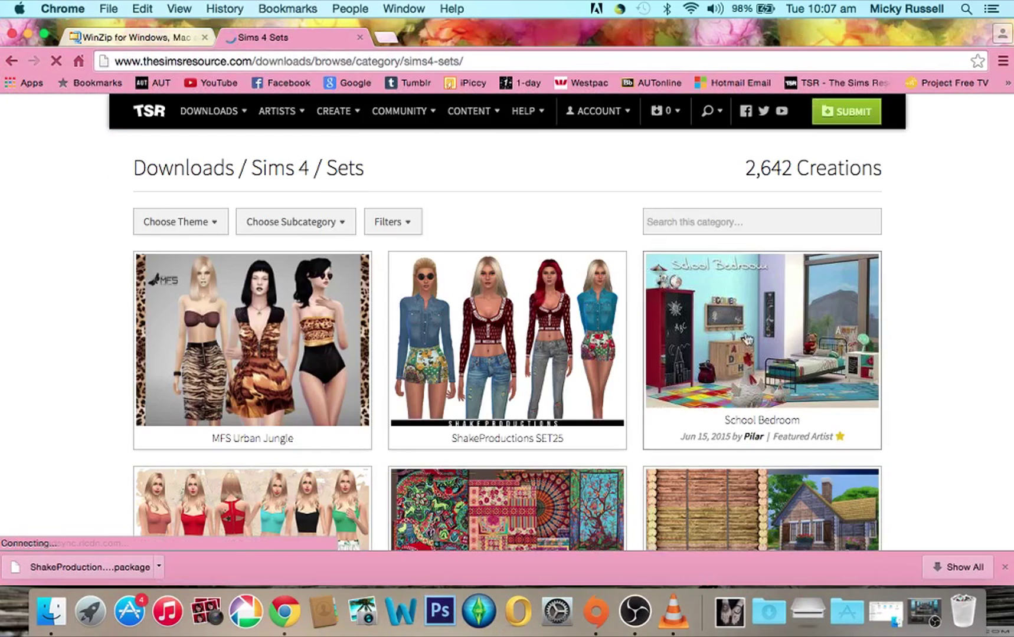
{"action": "left_click", "coordinate": [738, 346]}
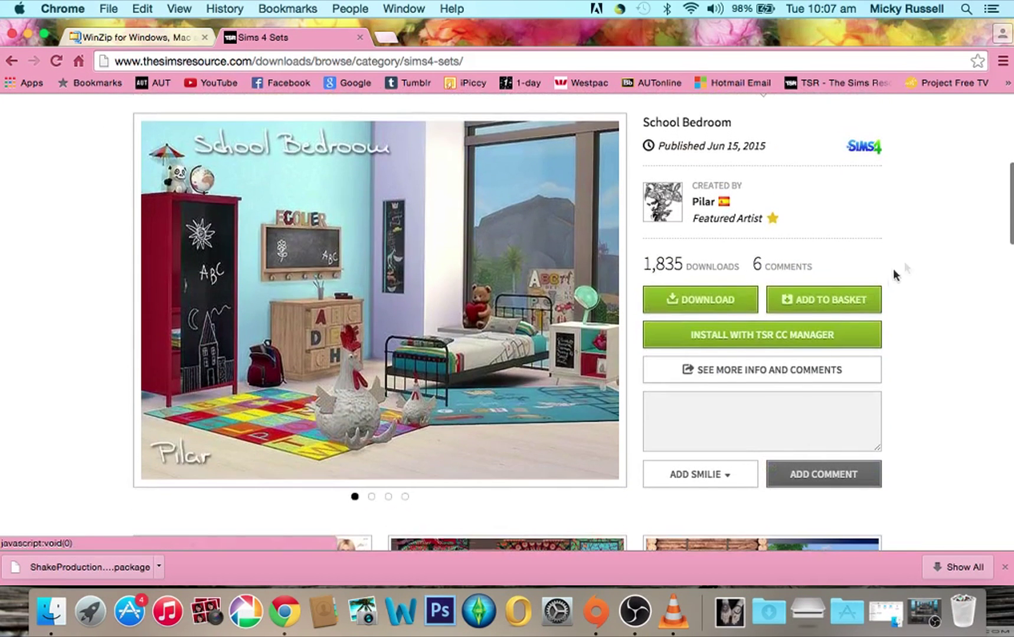
{"action": "left_click", "coordinate": [712, 302]}
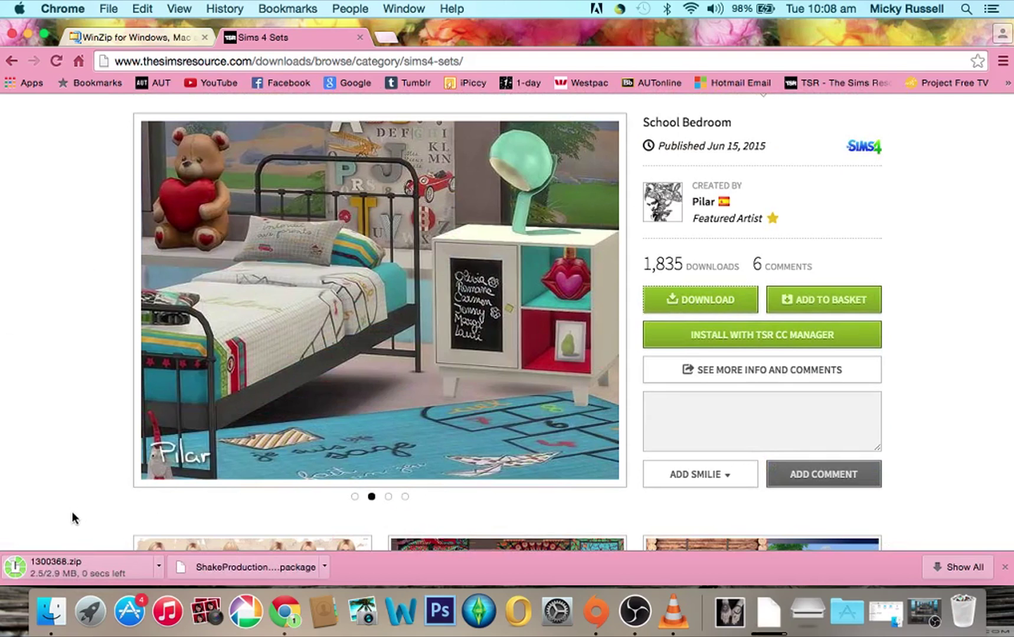
{"action": "left_click", "coordinate": [156, 567]}
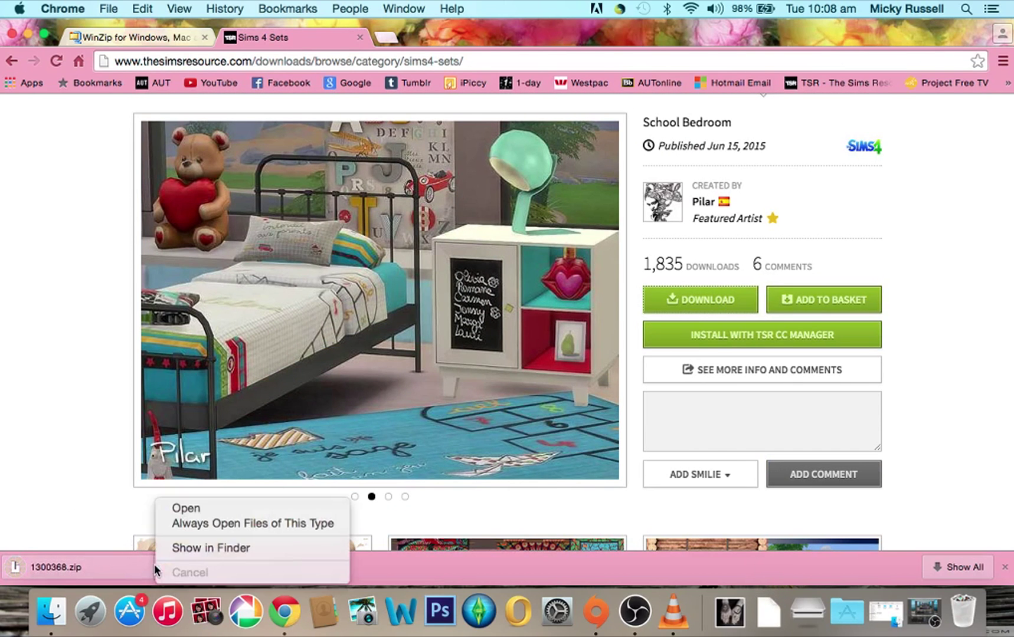
Step: Move 1300368.zip from Downloads onto the desktop and unzip it into a 1300368 folder
{"action": "left_click", "coordinate": [189, 553]}
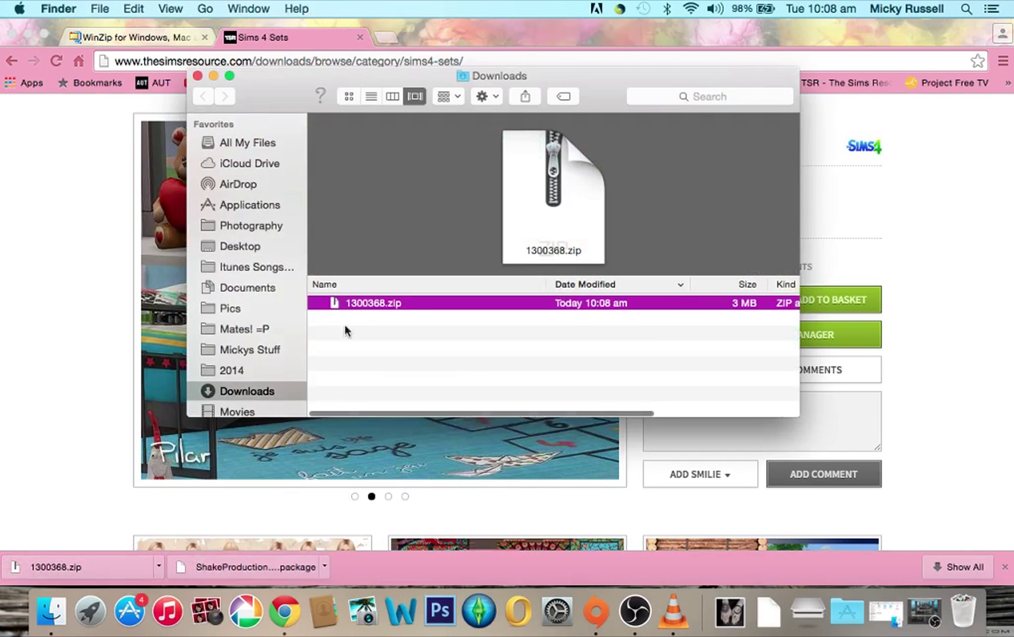
{"action": "left_click", "coordinate": [27, 32]}
{"action": "left_click_drag", "start_coordinate": [380, 302], "coordinate": [845, 198]}
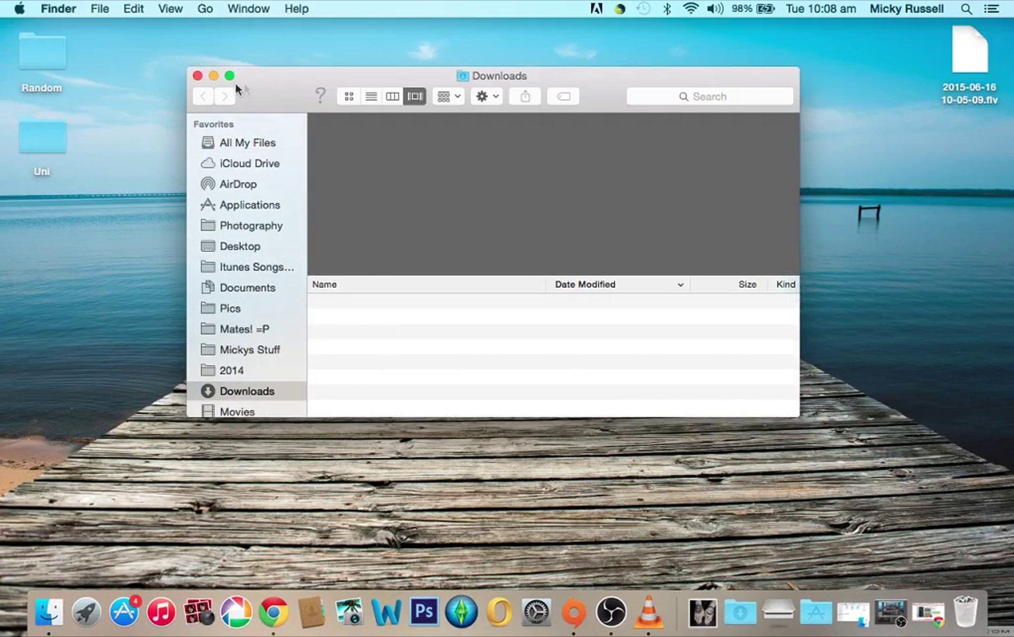
{"action": "left_click", "coordinate": [198, 75]}
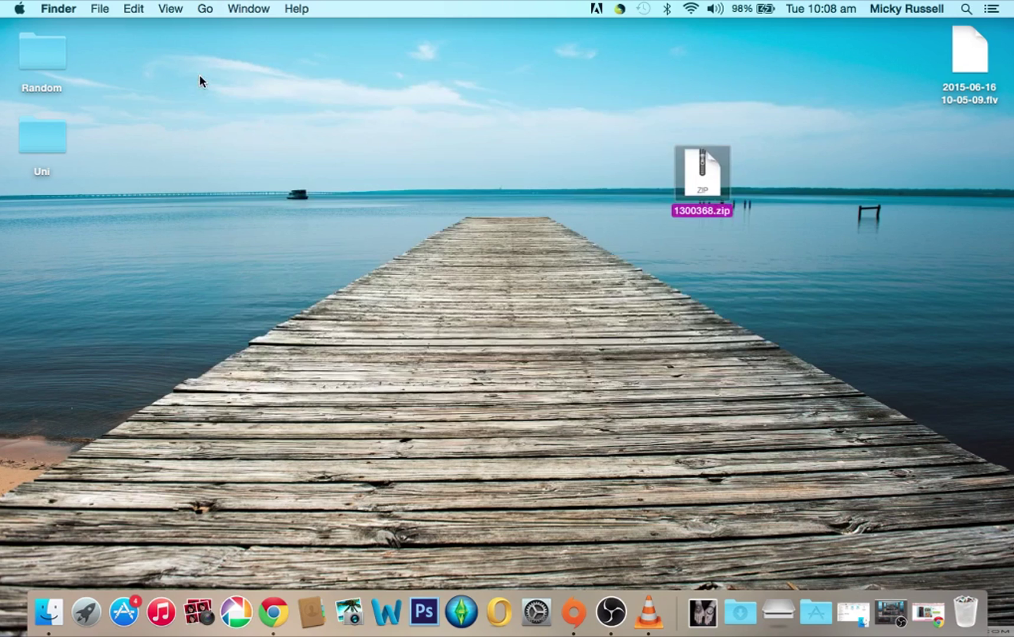
{"action": "double_click", "coordinate": [704, 177]}
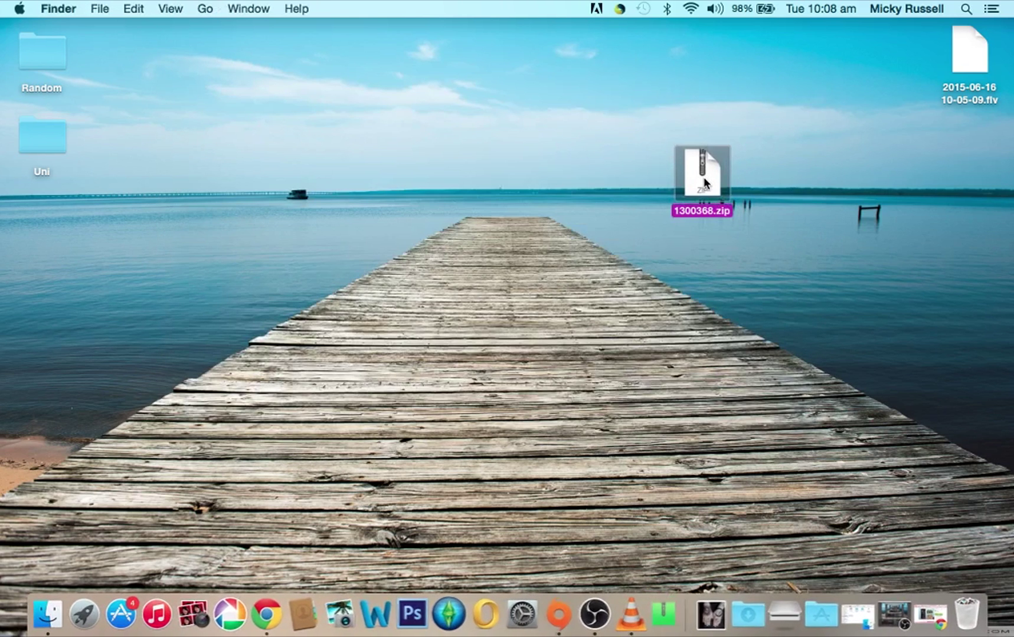
{"action": "left_click_drag", "start_coordinate": [704, 178], "coordinate": [540, 188]}
Step: Copy all ten Pilar_School package files from the 1300368 folder
{"action": "double_click", "coordinate": [540, 187]}
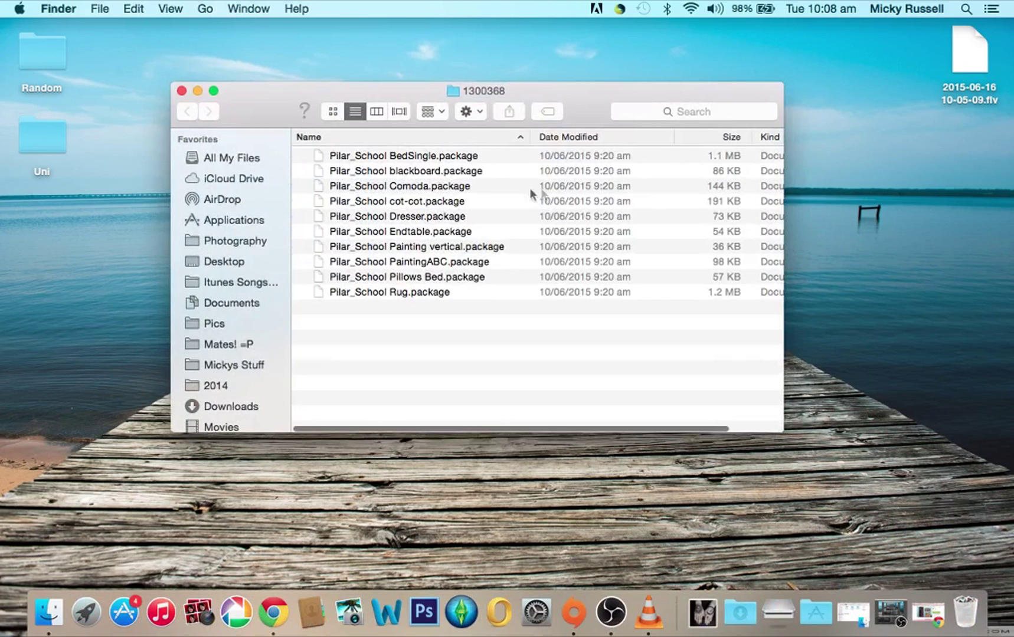
{"action": "left_click_drag", "start_coordinate": [409, 310], "coordinate": [409, 158]}
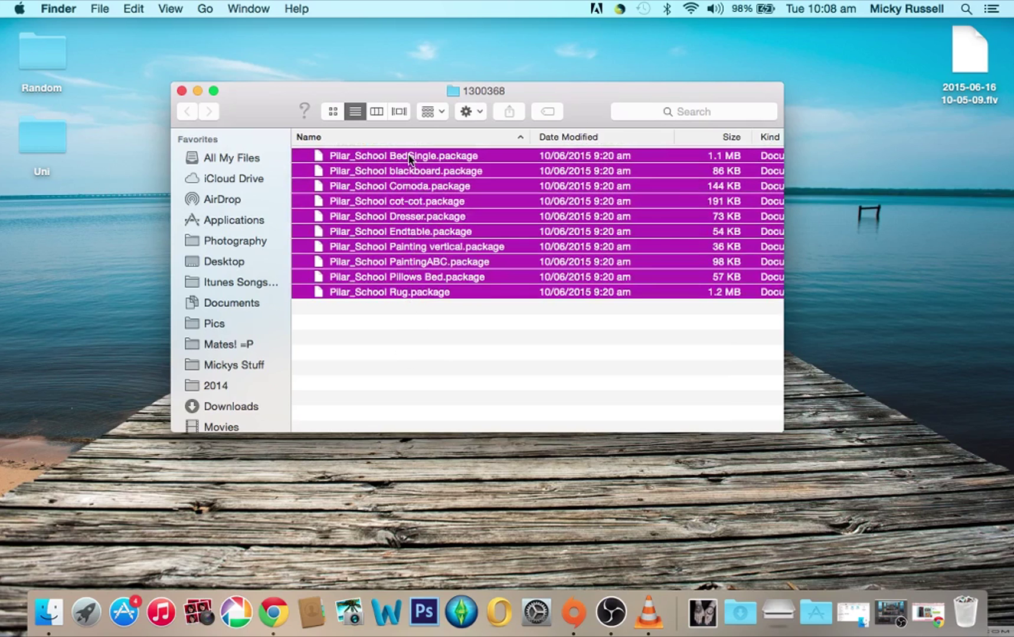
{"action": "right_click", "coordinate": [409, 158]}
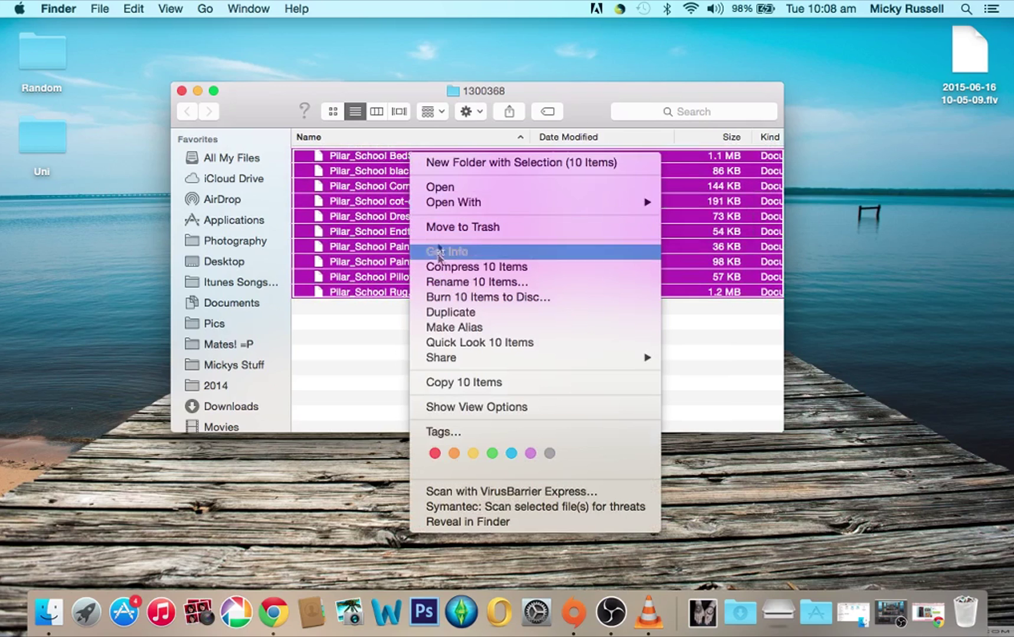
{"action": "left_click", "coordinate": [461, 381]}
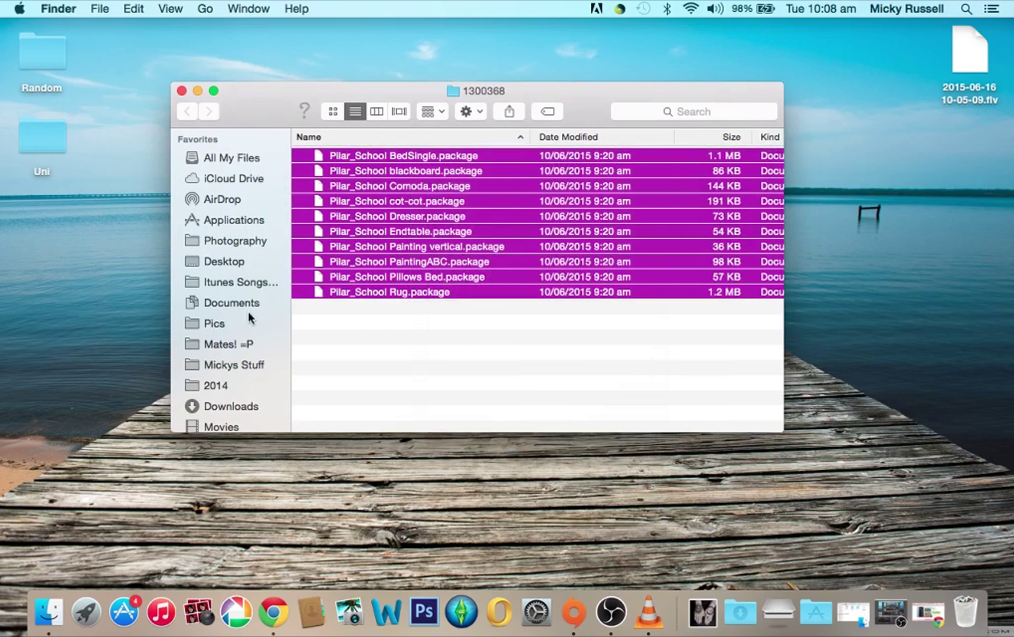
Step: Paste the ten files into Documents > Electronic Arts > The Sims 4 > Mods
{"action": "left_click", "coordinate": [248, 302]}
{"action": "double_click", "coordinate": [560, 184]}
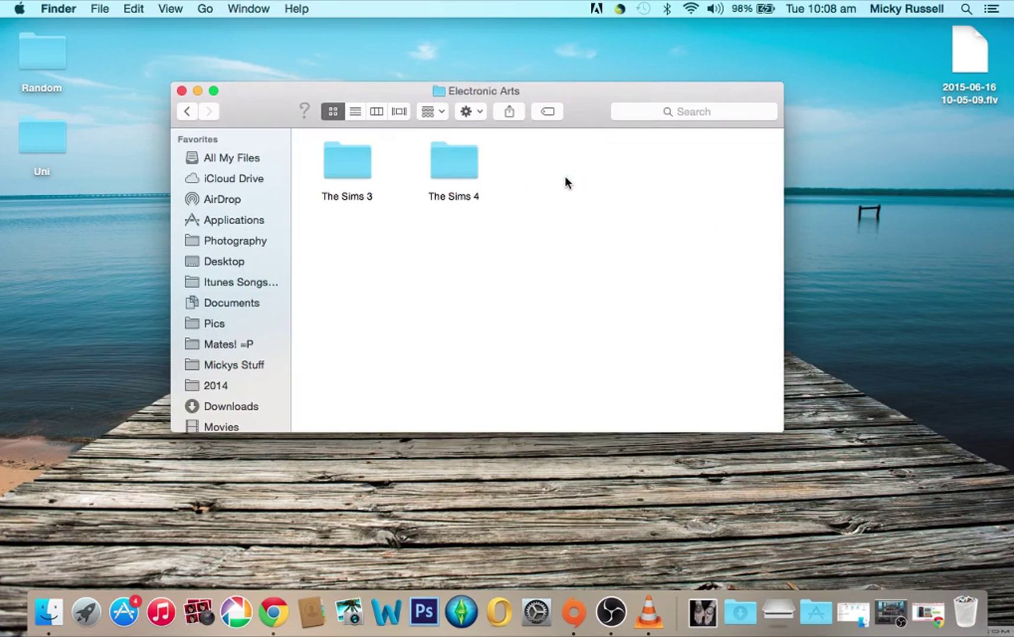
{"action": "double_click", "coordinate": [466, 176]}
{"action": "double_click", "coordinate": [459, 197]}
{"action": "right_click", "coordinate": [393, 255]}
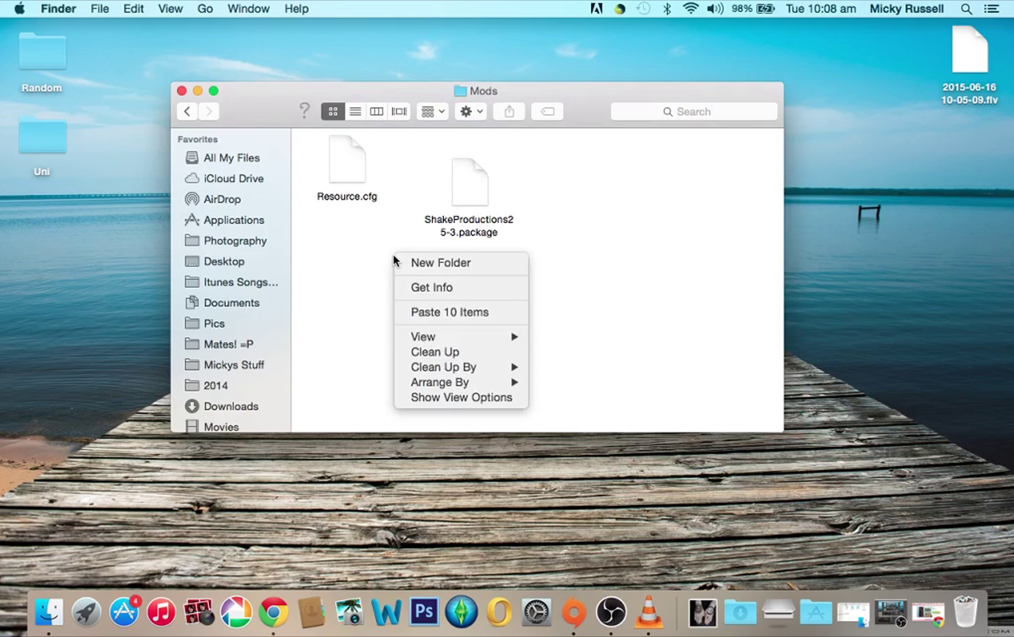
{"action": "left_click", "coordinate": [437, 313]}
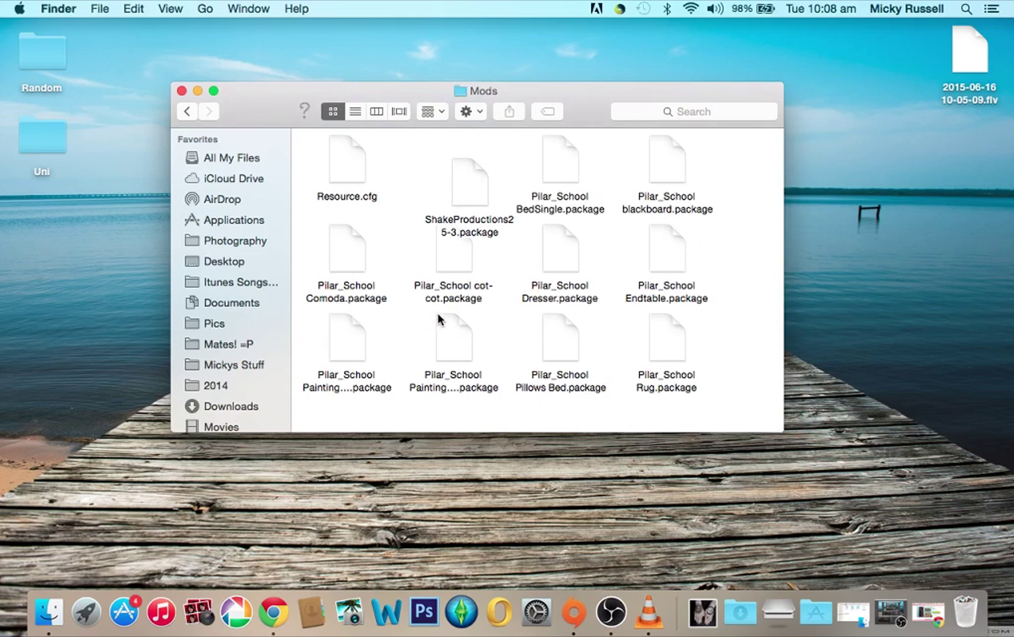